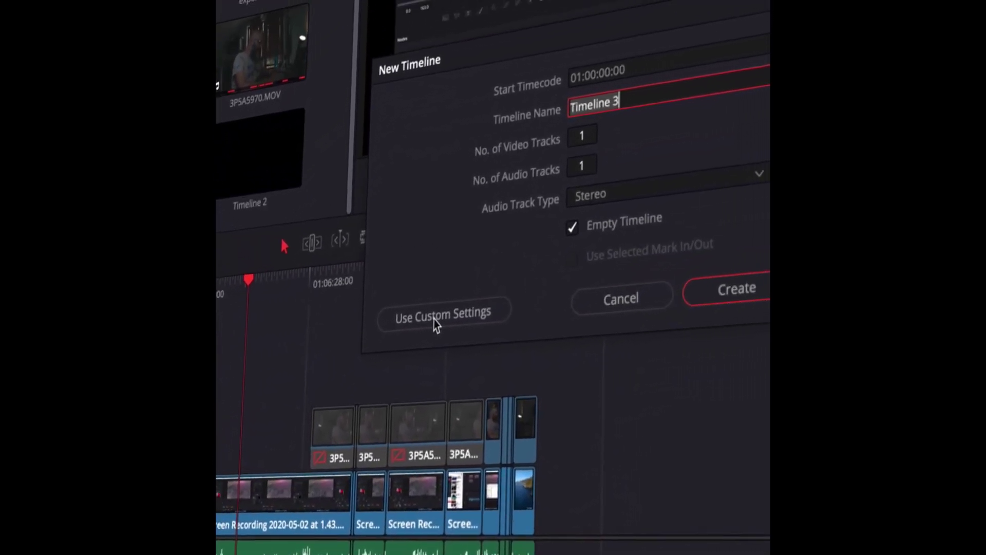
Step: Enable custom settings for the new timeline and set its timeline resolution format to Custom
{"action": "left_click", "coordinate": [474, 290]}
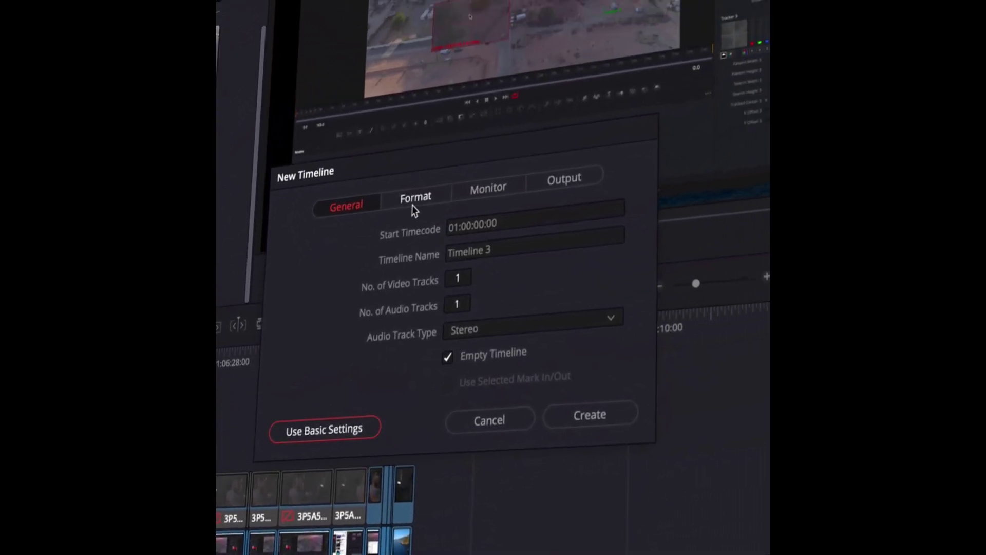
{"action": "left_click", "coordinate": [436, 179]}
{"action": "left_click", "coordinate": [589, 214]}
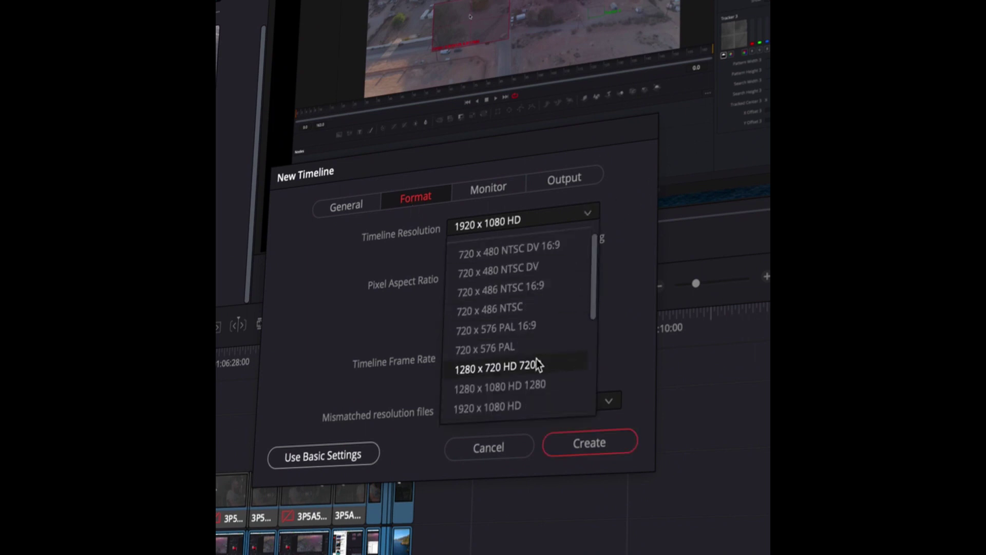
{"action": "scroll", "coordinate": [538, 366], "scroll_direction": "down", "scroll_amount": 5}
{"action": "scroll", "coordinate": [538, 365], "scroll_direction": "up", "scroll_amount": 5}
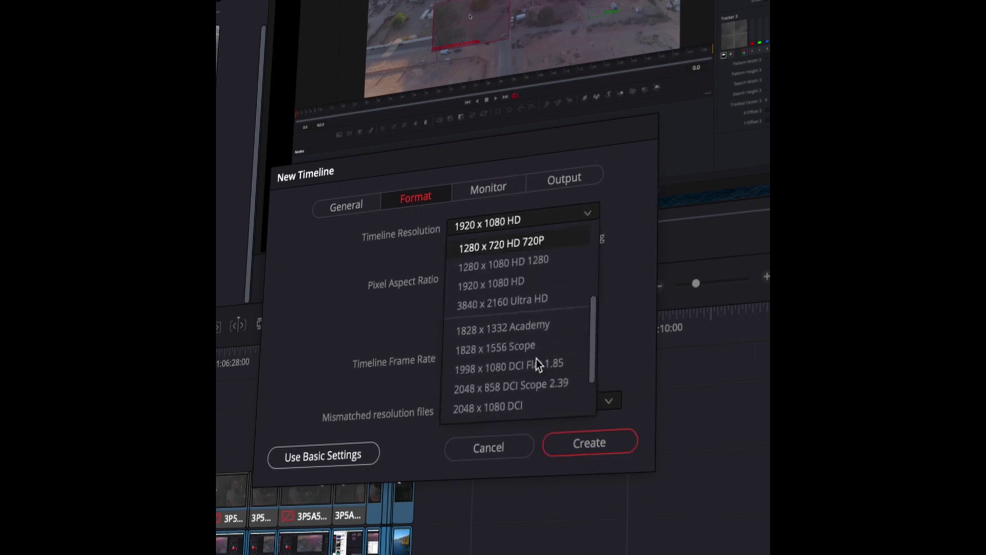
{"action": "scroll", "coordinate": [537, 365], "scroll_direction": "up", "scroll_amount": 1}
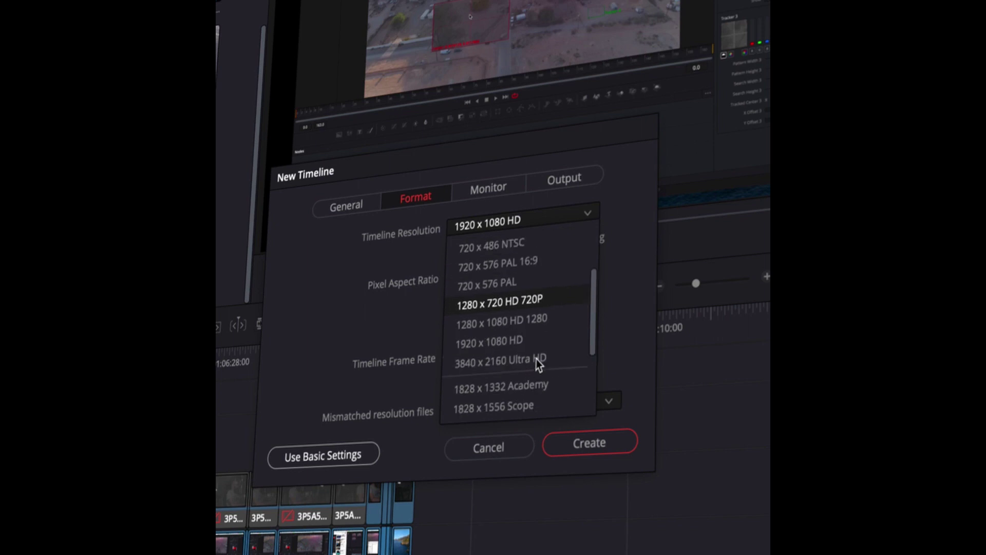
{"action": "scroll", "coordinate": [538, 365], "scroll_direction": "up", "scroll_amount": 4}
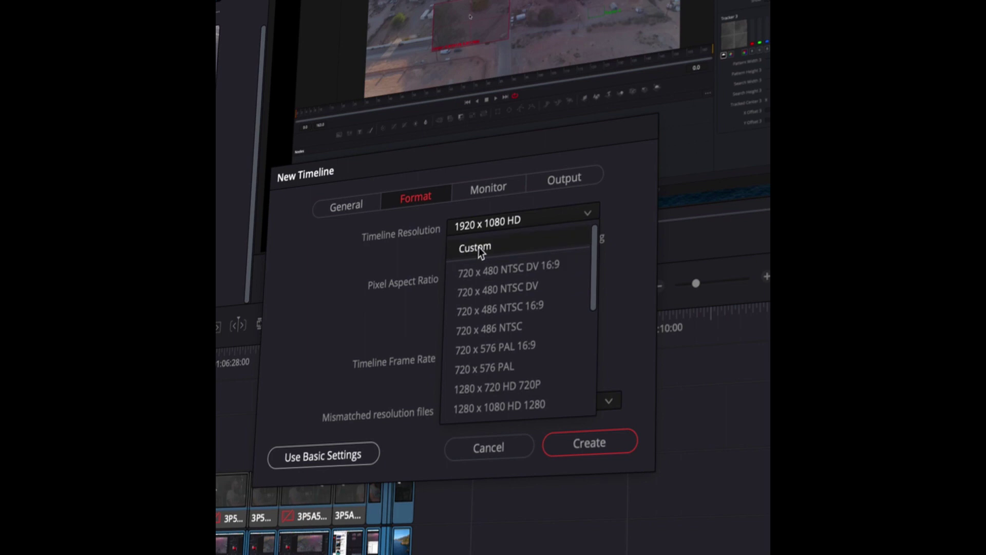
{"action": "left_click", "coordinate": [480, 252]}
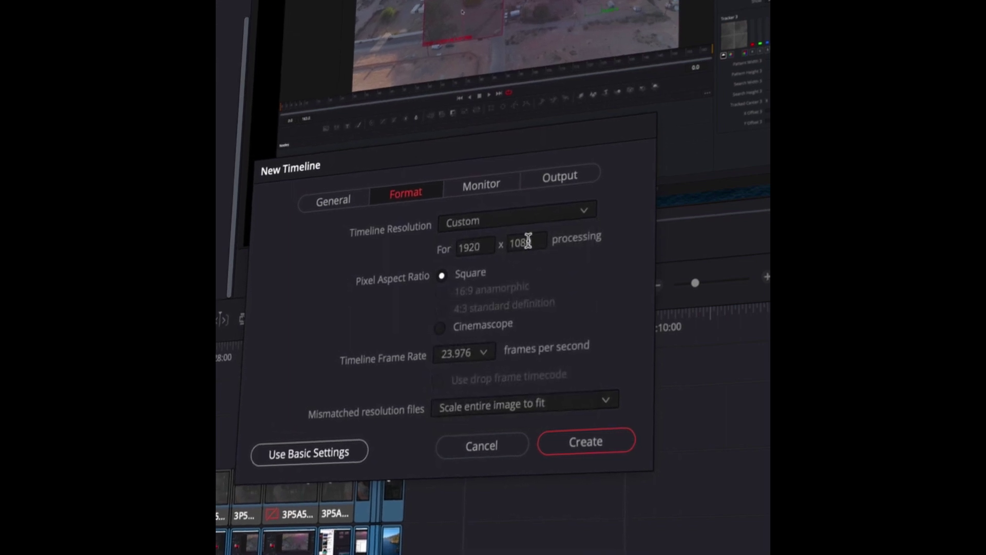
Step: Set the custom resolution's width to 1080 for a 1080 x 1080 format and create the timeline
{"action": "left_click", "coordinate": [481, 246]}
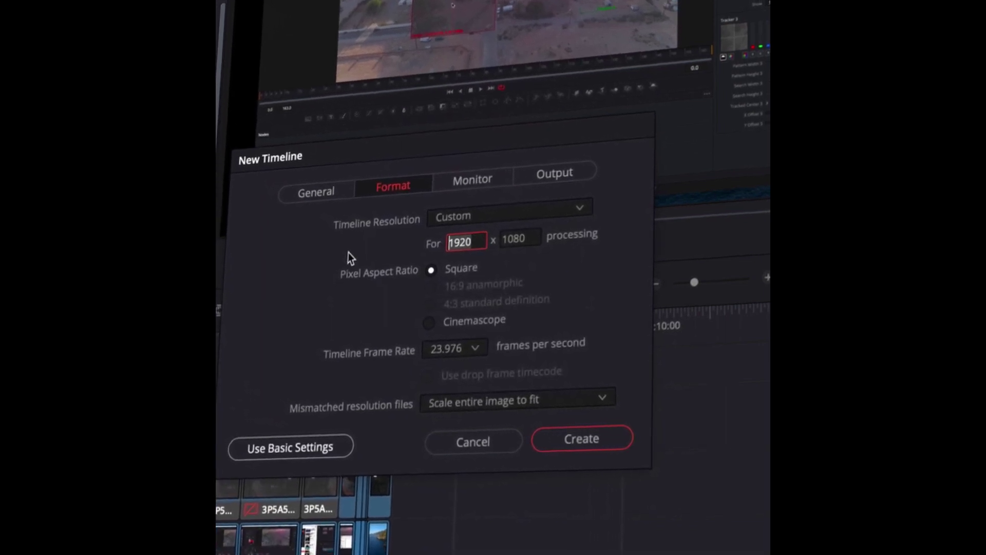
{"action": "type", "text": "1080"}
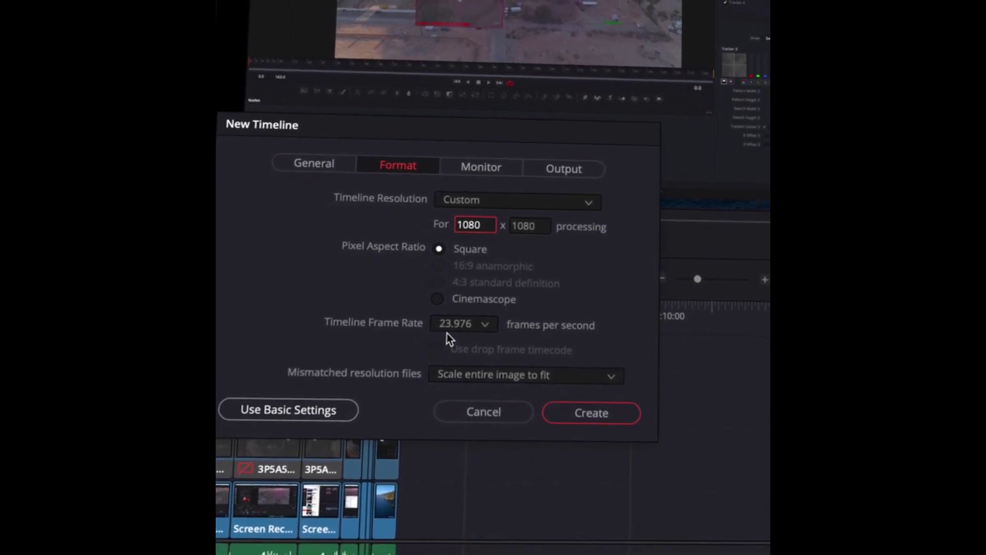
{"action": "left_click", "coordinate": [613, 404]}
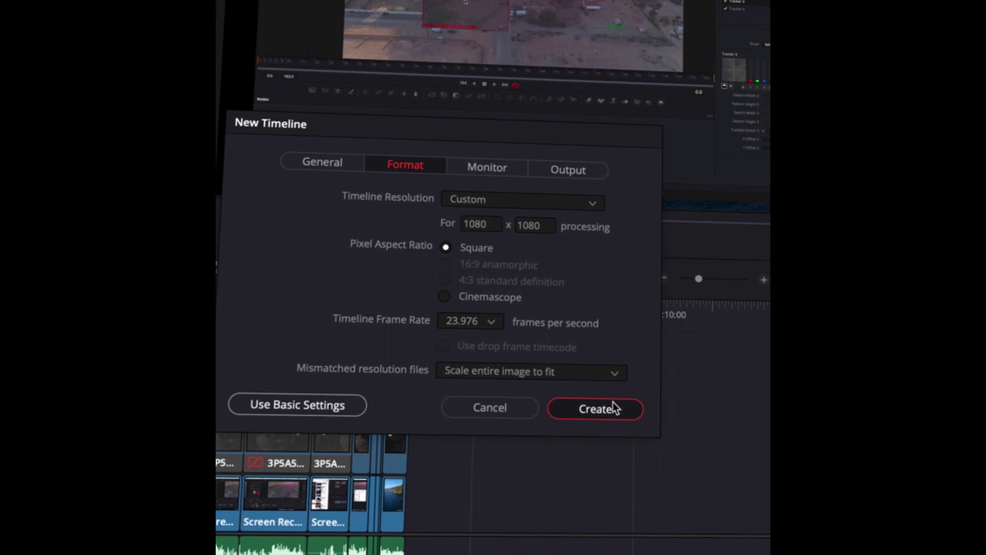
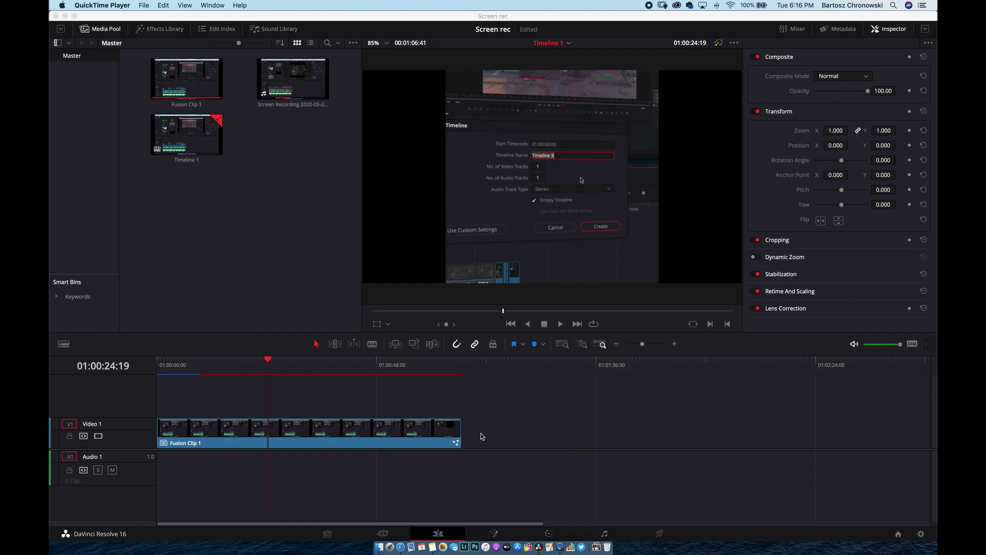
Step: Open Fusion Clip 1 in Fusion, delete all nodes between MediaIn1 and MediaOut1, and connect those two directly
{"action": "left_click", "coordinate": [324, 431]}
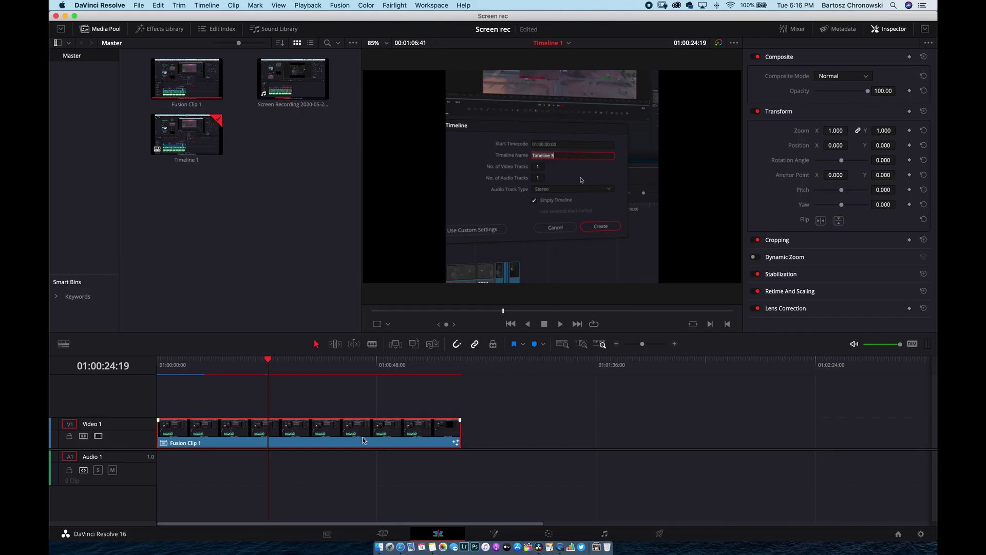
{"action": "left_click", "coordinate": [497, 535]}
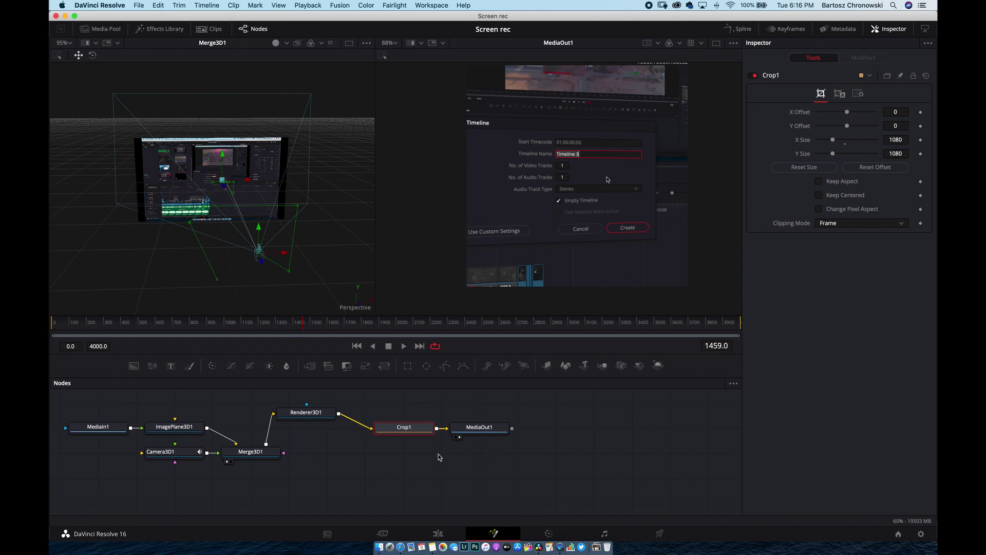
{"action": "left_click_drag", "start_coordinate": [426, 459], "coordinate": [173, 415]}
{"action": "key", "text": "Delete"}
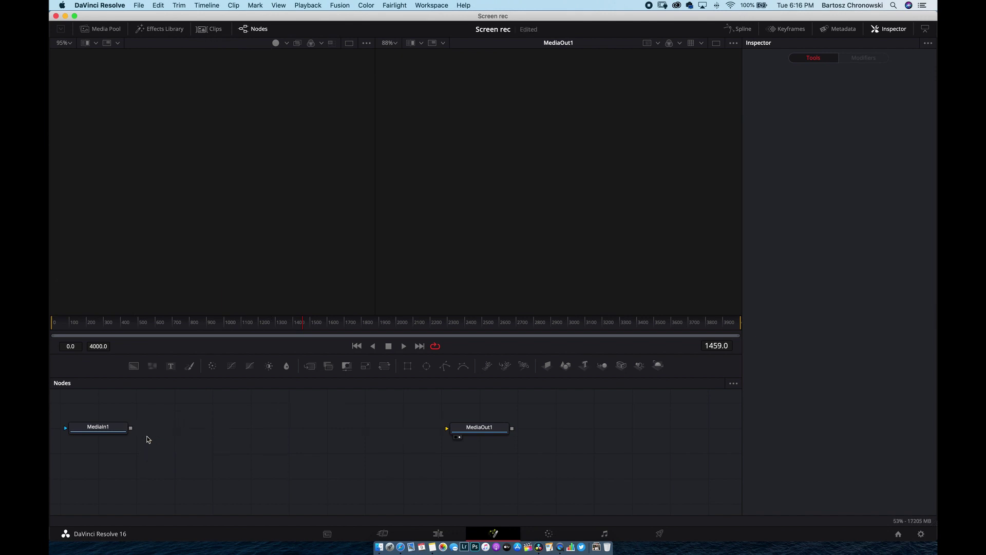
{"action": "left_click_drag", "start_coordinate": [136, 431], "coordinate": [448, 429]}
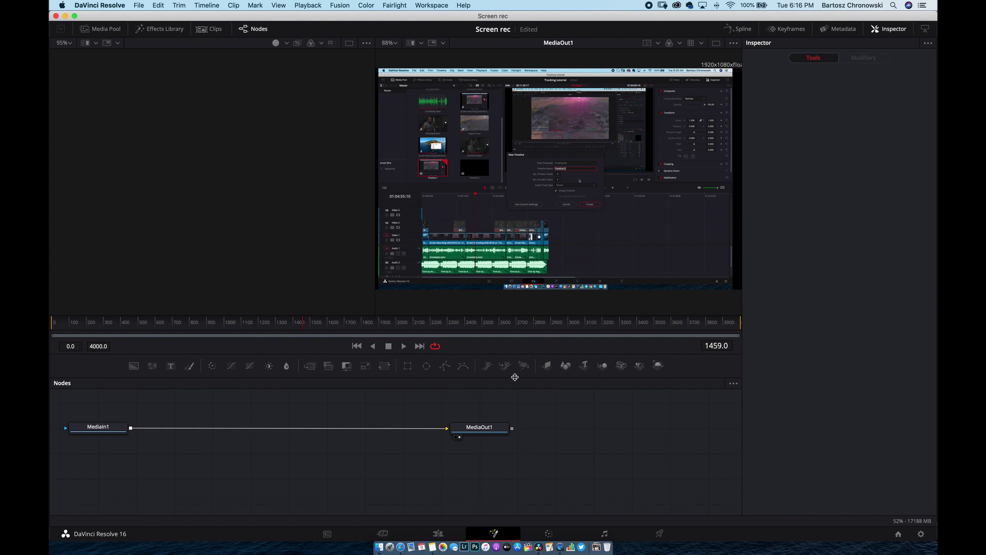
Step: Insert a Crop node after MediaIn1 and place it next to MediaOut1 in the node graph
{"action": "left_click", "coordinate": [109, 435]}
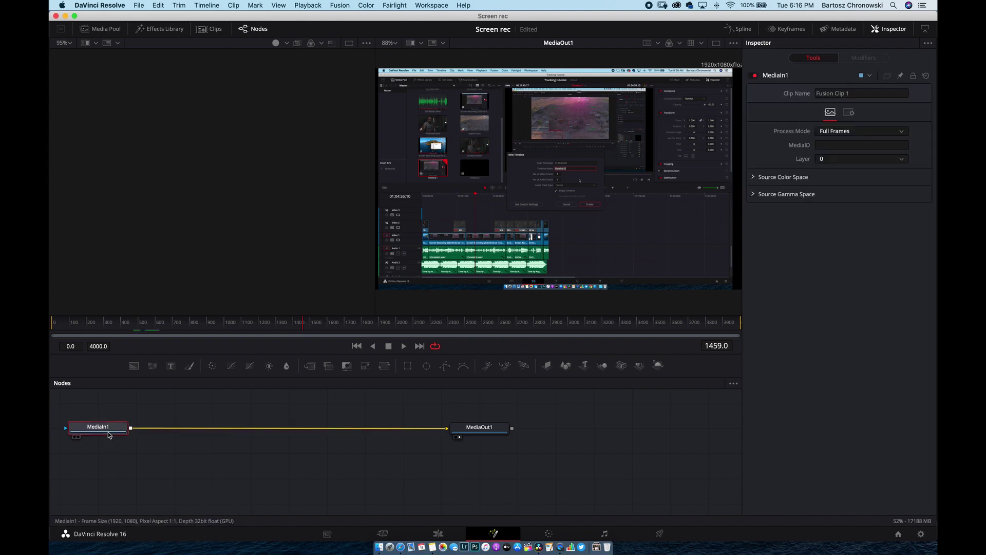
{"action": "key", "text": "shift+space"}
{"action": "type", "text": "Crop"}
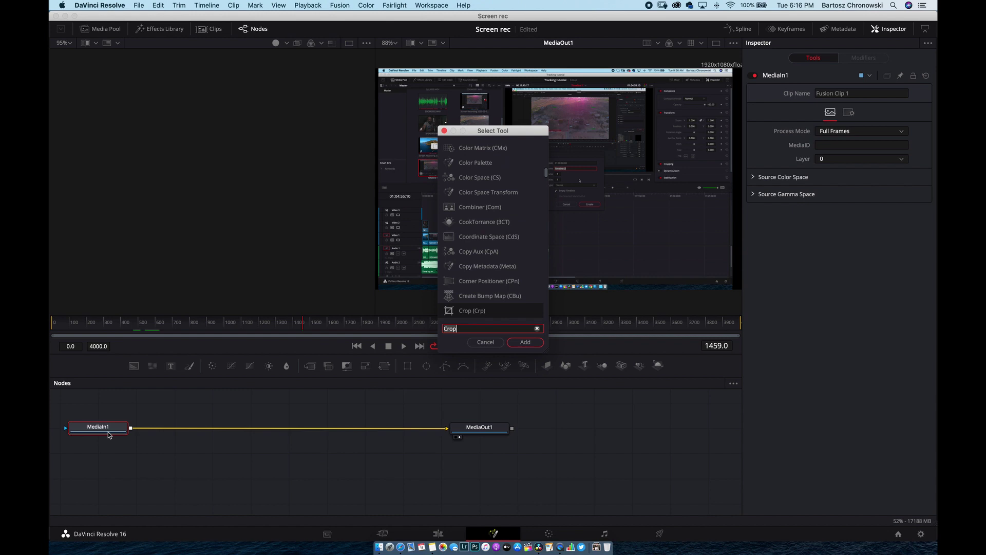
{"action": "key", "text": "Return"}
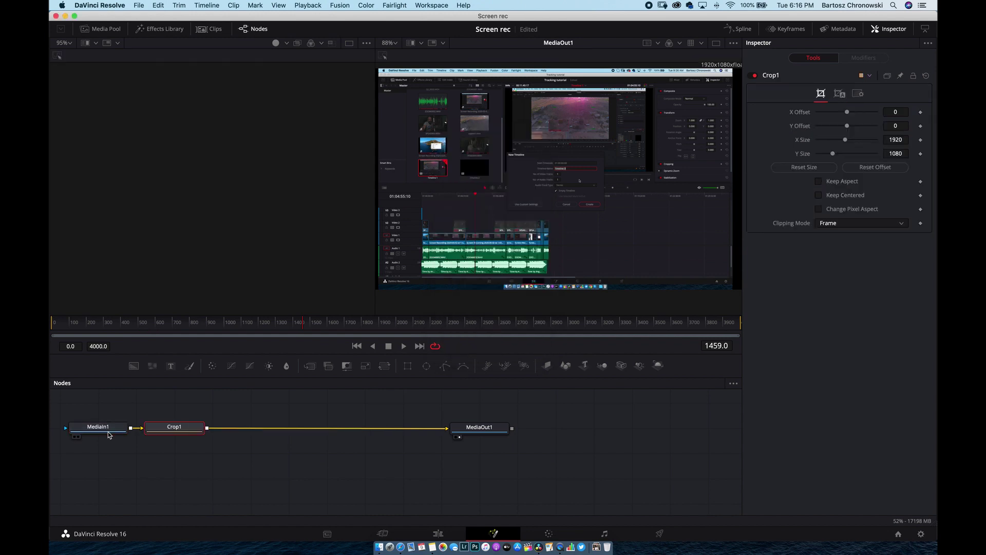
{"action": "left_click_drag", "start_coordinate": [173, 428], "coordinate": [404, 428]}
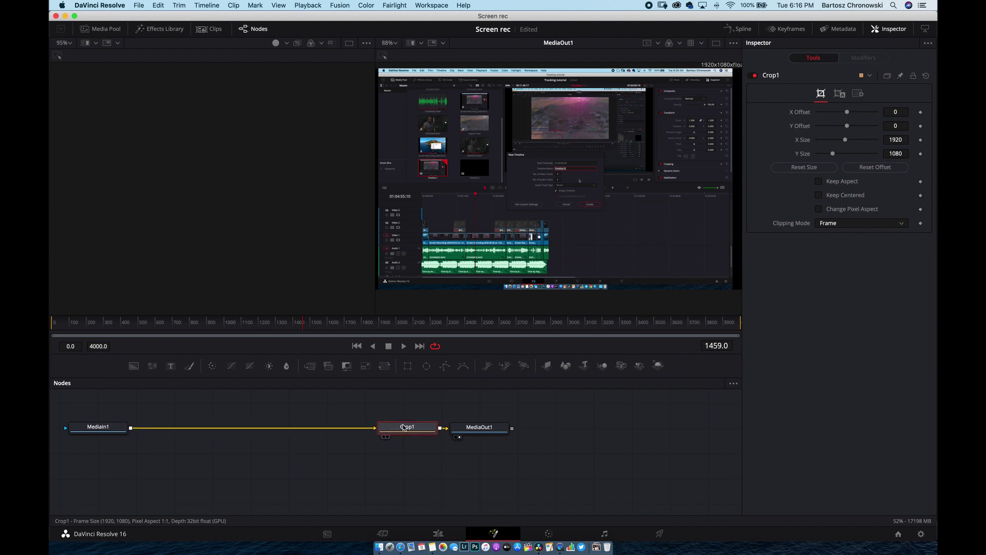
Step: Set the Crop node's X Size to 1080
{"action": "left_click_drag", "start_coordinate": [844, 140], "coordinate": [843, 140]}
{"action": "left_click", "coordinate": [906, 140]}
{"action": "double_click", "coordinate": [906, 140]}
{"action": "type", "text": "1"}
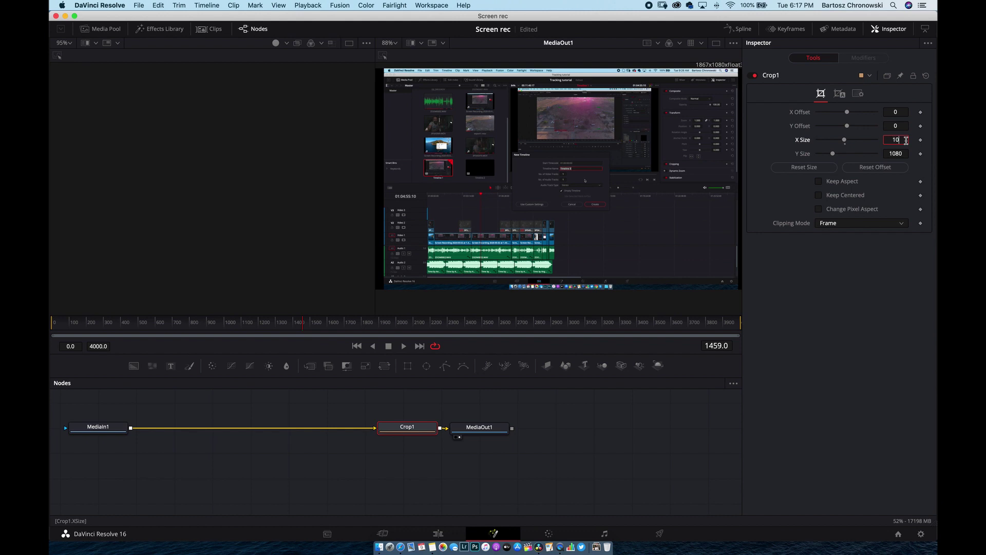
{"action": "key", "text": "Tab"}
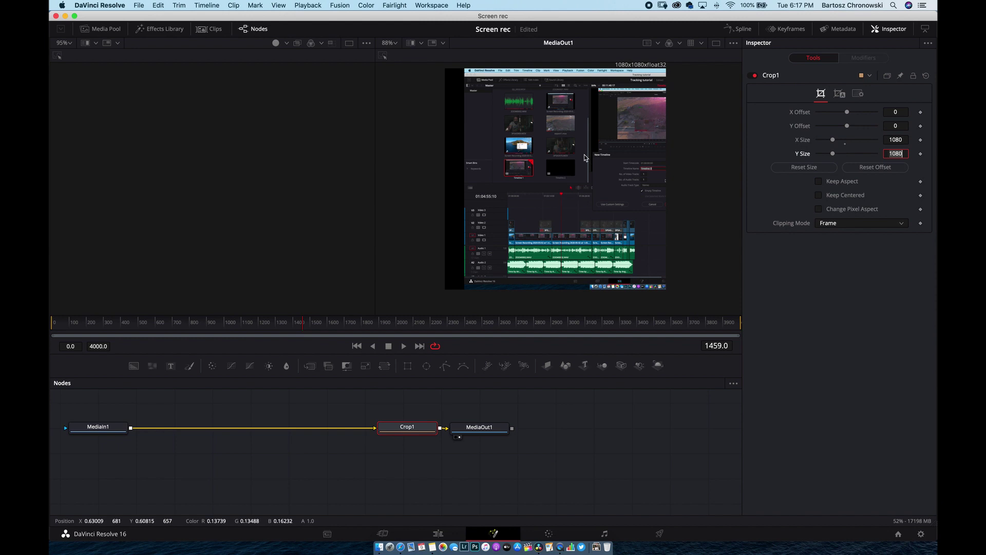
Step: Insert an ImagePlane3D node after MediaIn1 and show it in the empty viewer
{"action": "left_click", "coordinate": [121, 429]}
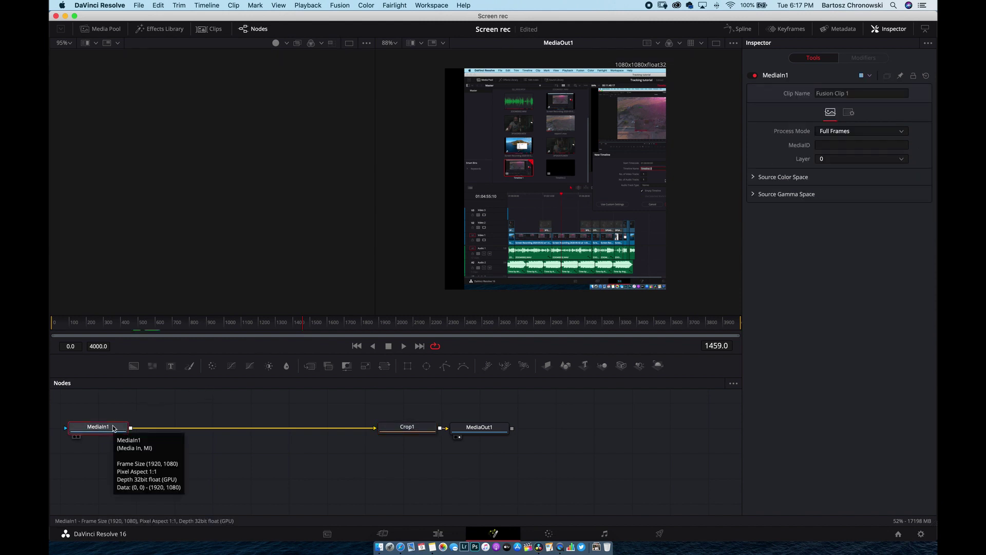
{"action": "left_click", "coordinate": [547, 365]}
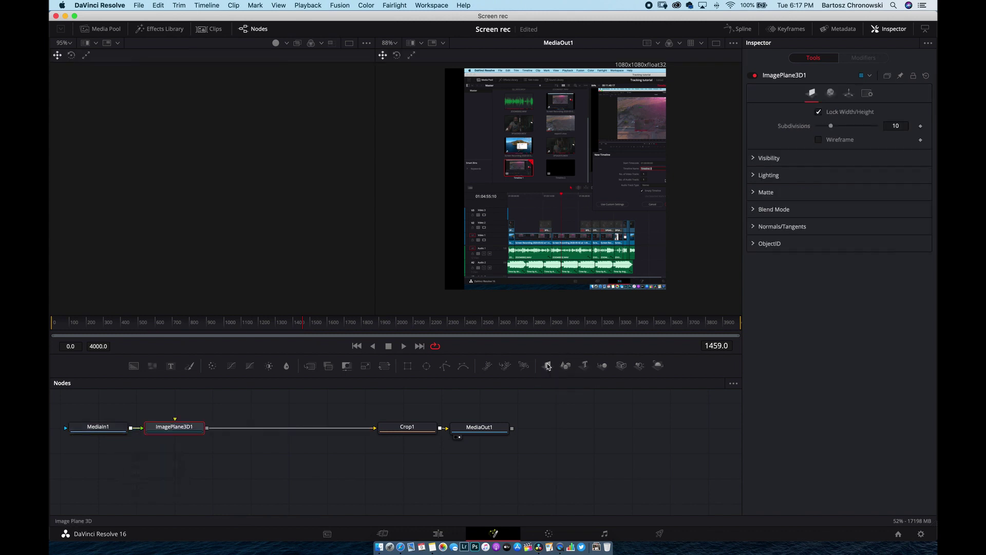
{"action": "left_click_drag", "start_coordinate": [180, 432], "coordinate": [228, 197]}
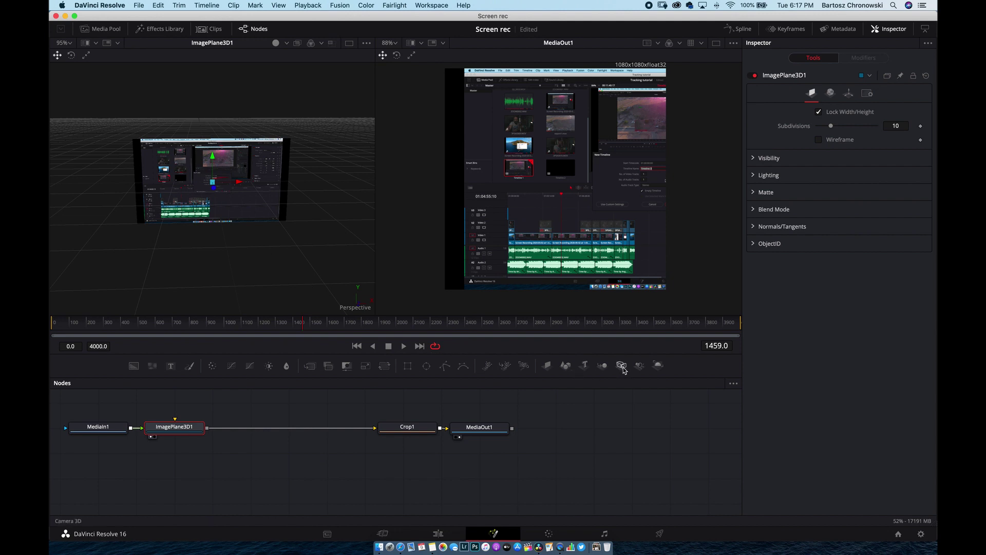
Step: Add Camera3D, Merge3D and Renderer3D nodes, merging the image plane with the camera and routing the render into Crop1
{"action": "left_click", "coordinate": [622, 367]}
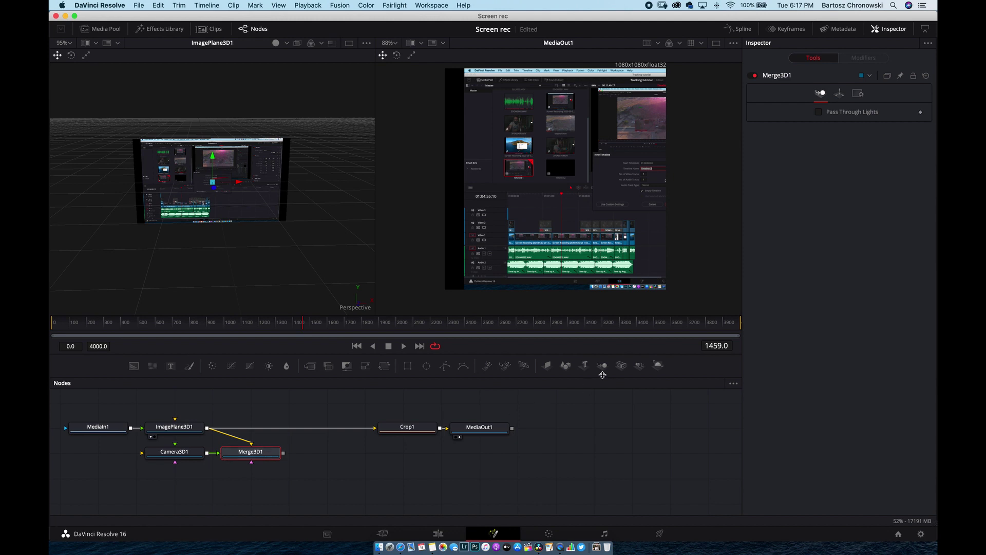
{"action": "left_click_drag", "start_coordinate": [658, 365], "coordinate": [328, 452]}
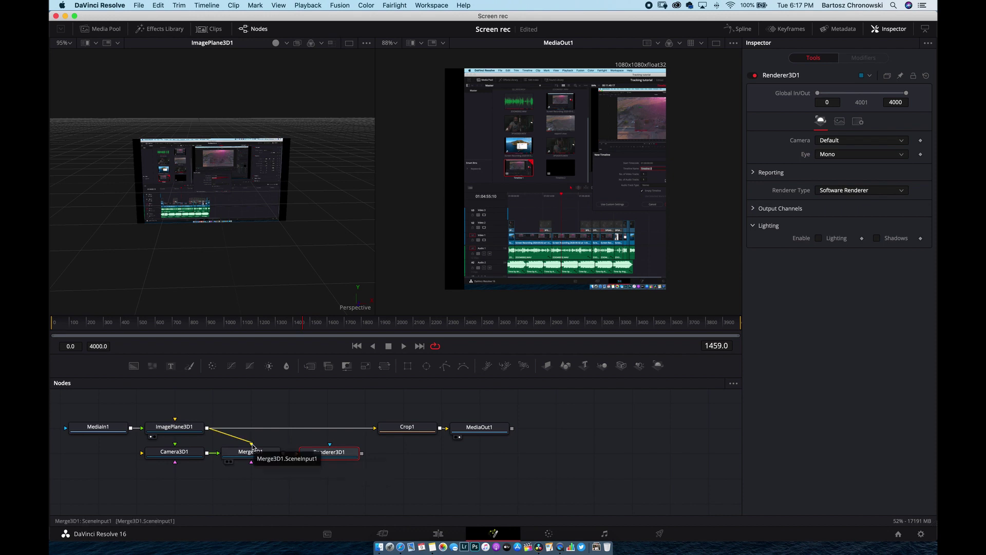
{"action": "left_click_drag", "start_coordinate": [283, 452], "coordinate": [312, 459]}
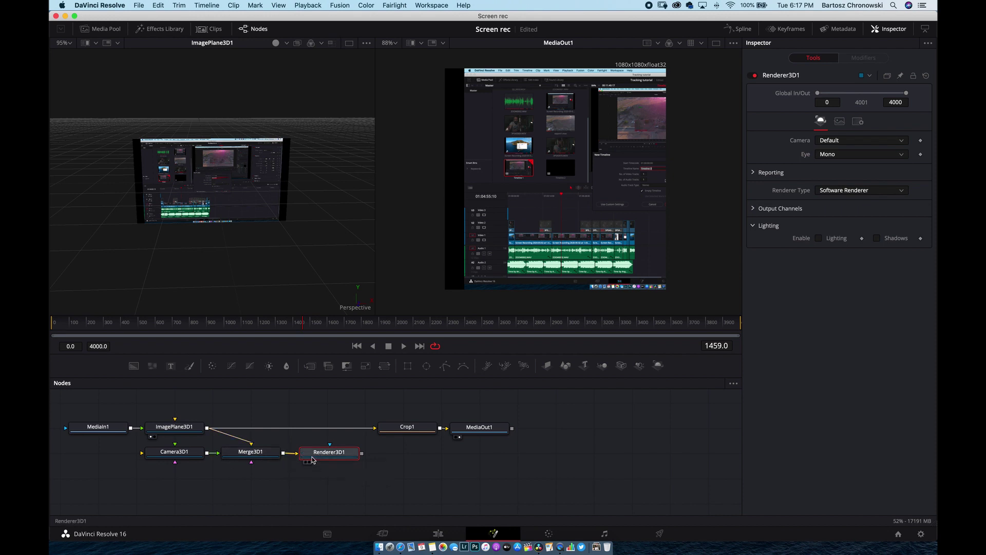
{"action": "mouse_move", "coordinate": [375, 427]}
{"action": "left_mouse_down"}
{"action": "mouse_move", "coordinate": [359, 431]}
{"action": "mouse_move", "coordinate": [375, 428]}
{"action": "left_mouse_up"}
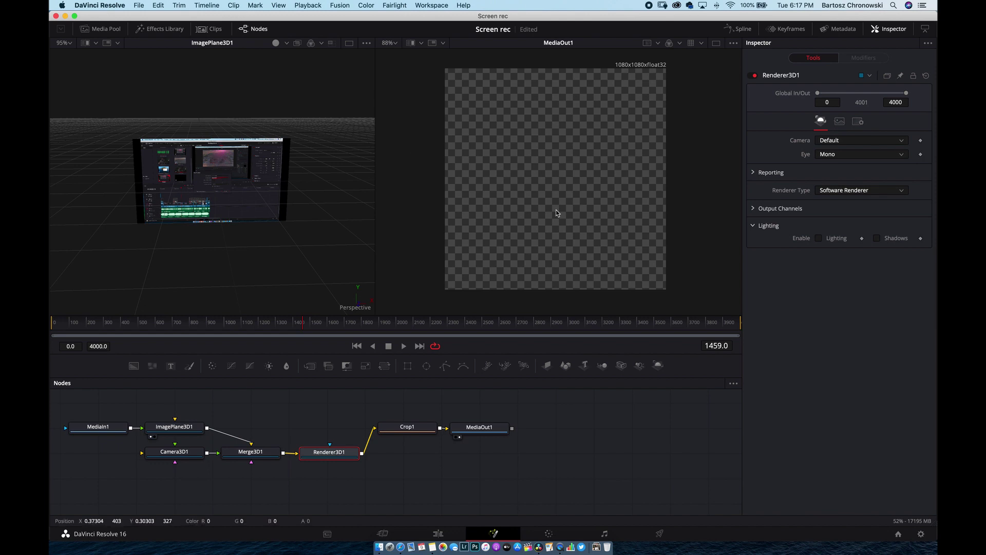
Step: Move Camera3D1 back along its Z axis, away from the image plane, until the screen recording is in frame
{"action": "left_click", "coordinate": [175, 453]}
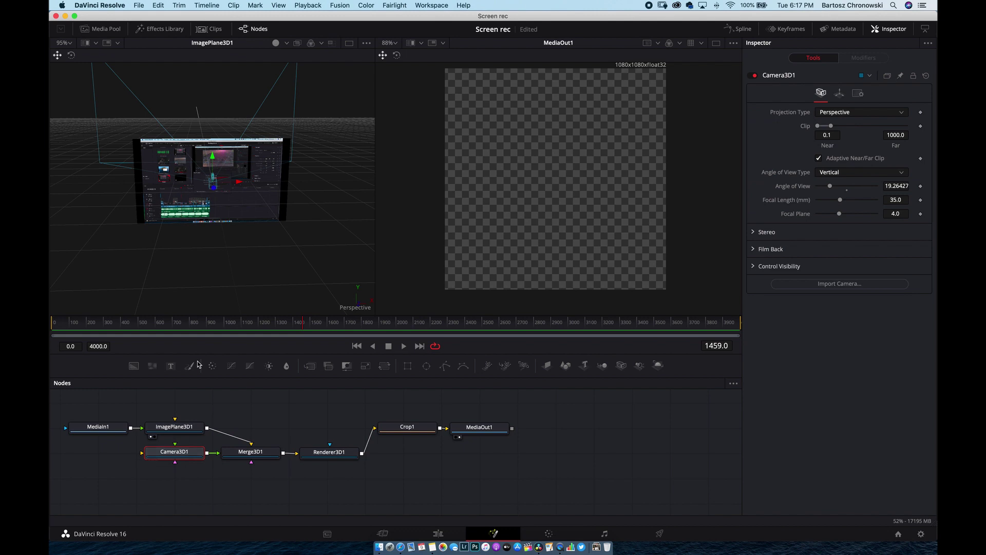
{"action": "scroll", "coordinate": [215, 178], "scroll_direction": "down", "scroll_amount": 3}
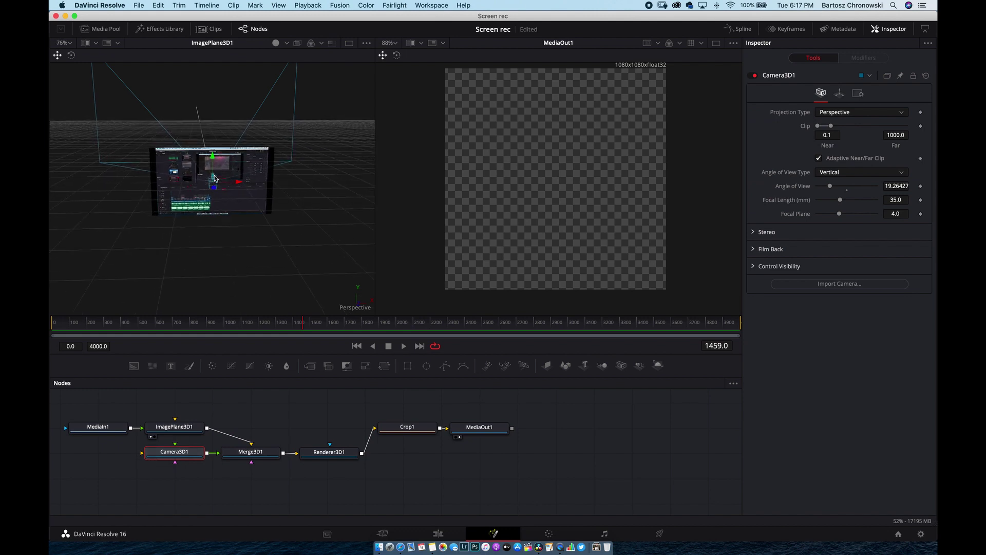
{"action": "left_click_drag", "start_coordinate": [214, 178], "coordinate": [215, 178]}
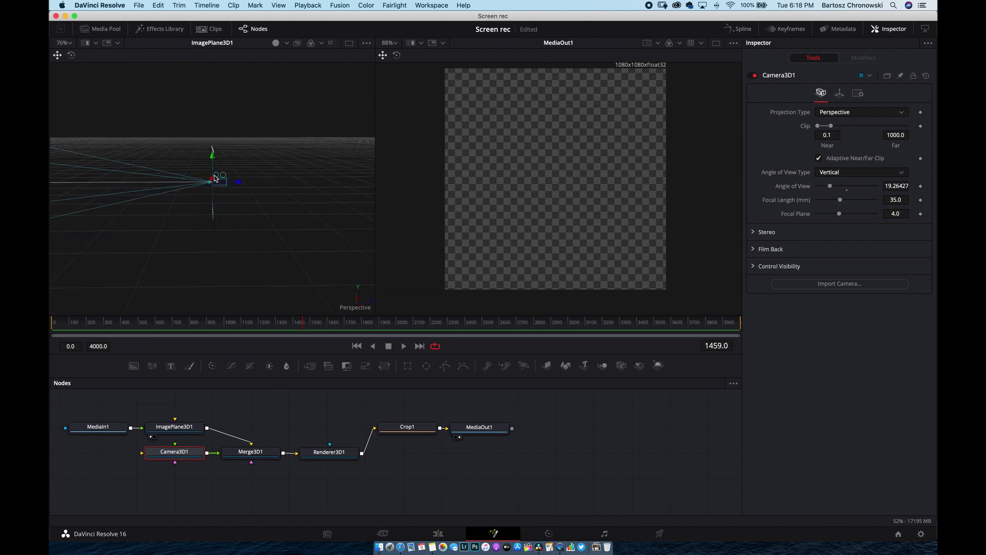
{"action": "scroll", "coordinate": [215, 178], "scroll_direction": "up", "scroll_amount": 5}
{"action": "left_click_drag", "start_coordinate": [214, 180], "coordinate": [215, 180]}
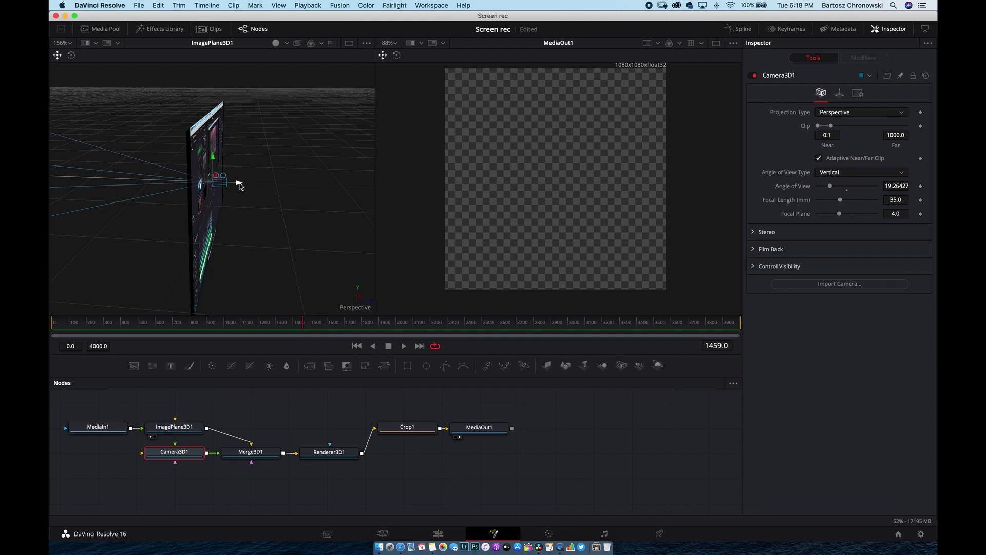
{"action": "left_click_drag", "start_coordinate": [245, 186], "coordinate": [375, 180]}
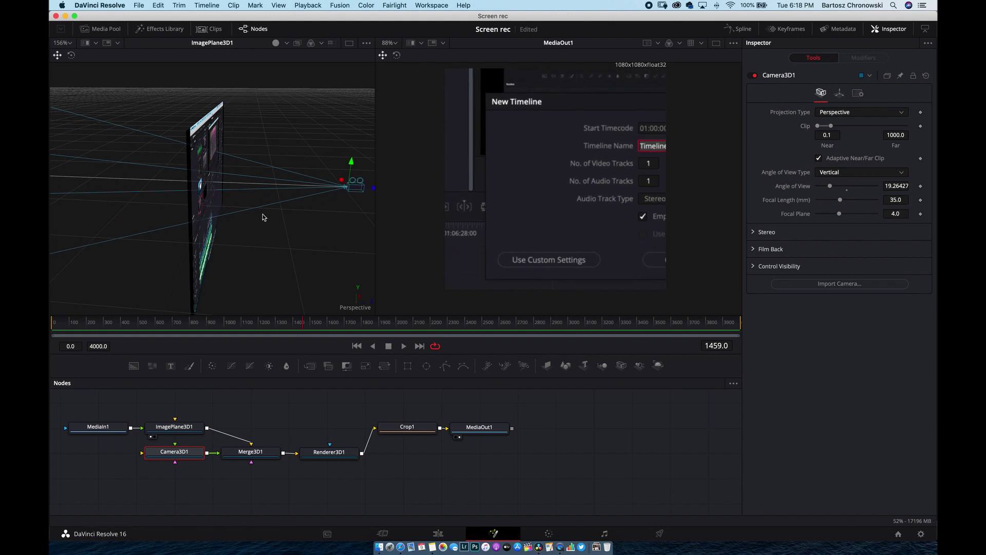
Step: Save the project and pull Camera3D1 farther back along Z to frame more of the screen recording
{"action": "left_click_drag", "start_coordinate": [262, 218], "coordinate": [278, 226]}
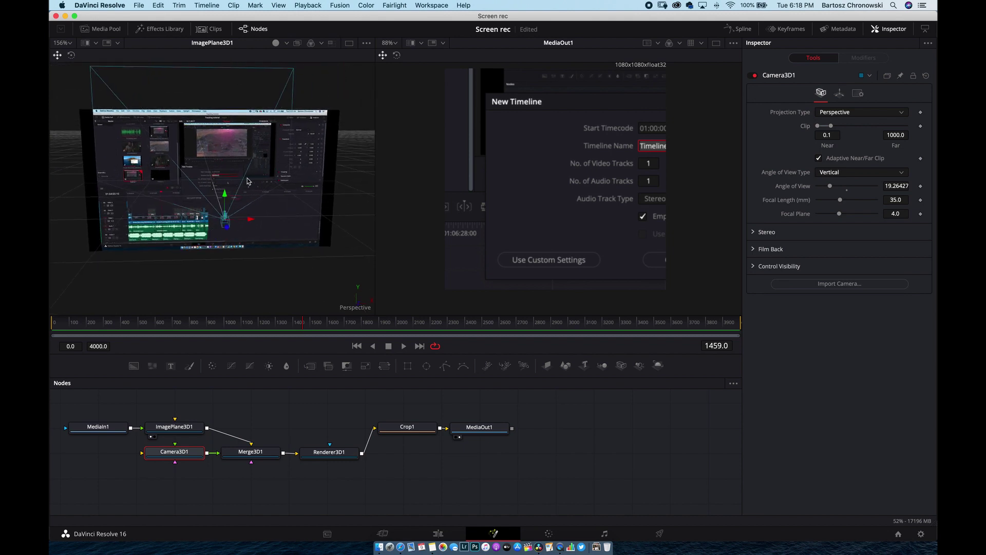
{"action": "key", "text": "super+s"}
{"action": "left_click_drag", "start_coordinate": [212, 186], "coordinate": [212, 186]}
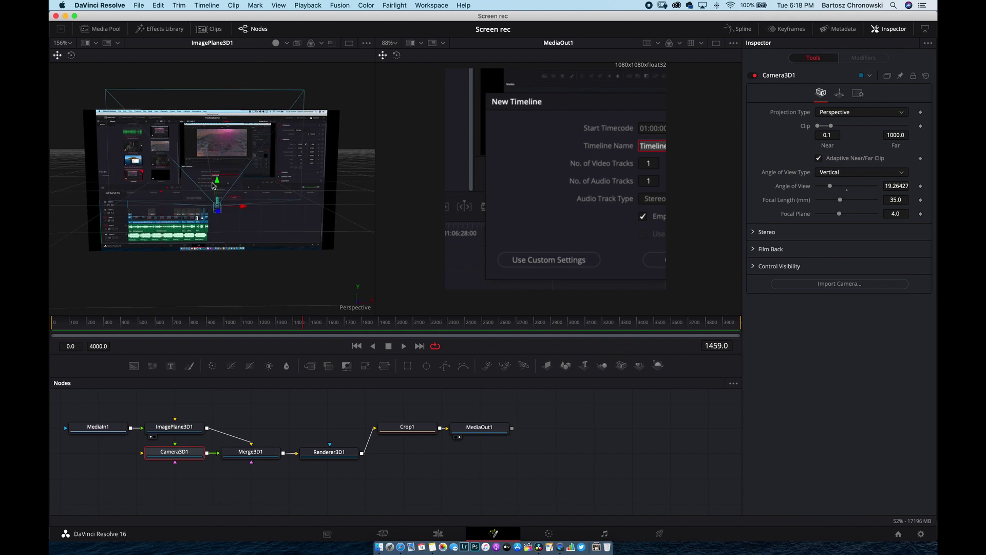
{"action": "left_click_drag", "start_coordinate": [215, 209], "coordinate": [224, 298]}
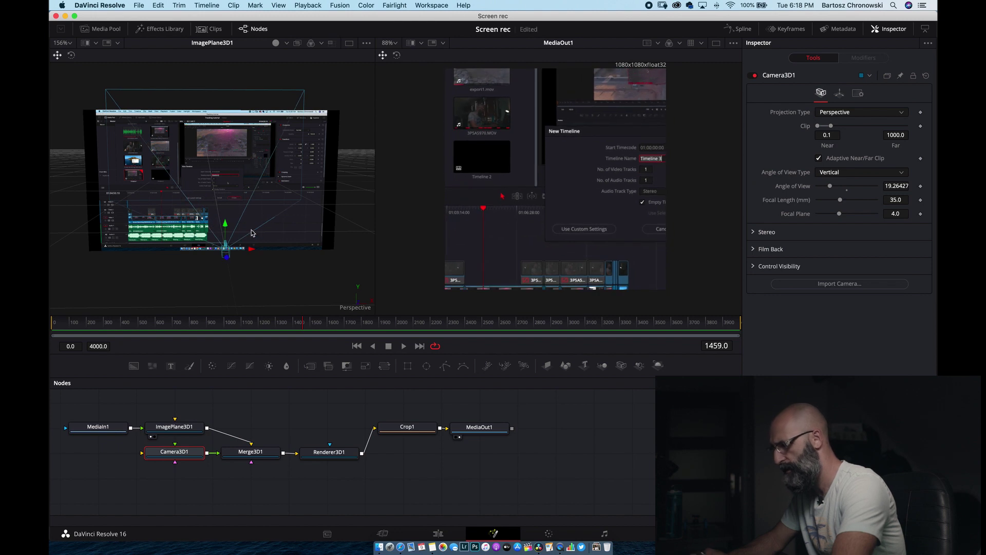
Step: Pull Camera3D1 back along Z until the full height of the screen recording is in frame, and shift it sideways along X
{"action": "left_click_drag", "start_coordinate": [251, 233], "coordinate": [222, 230]}
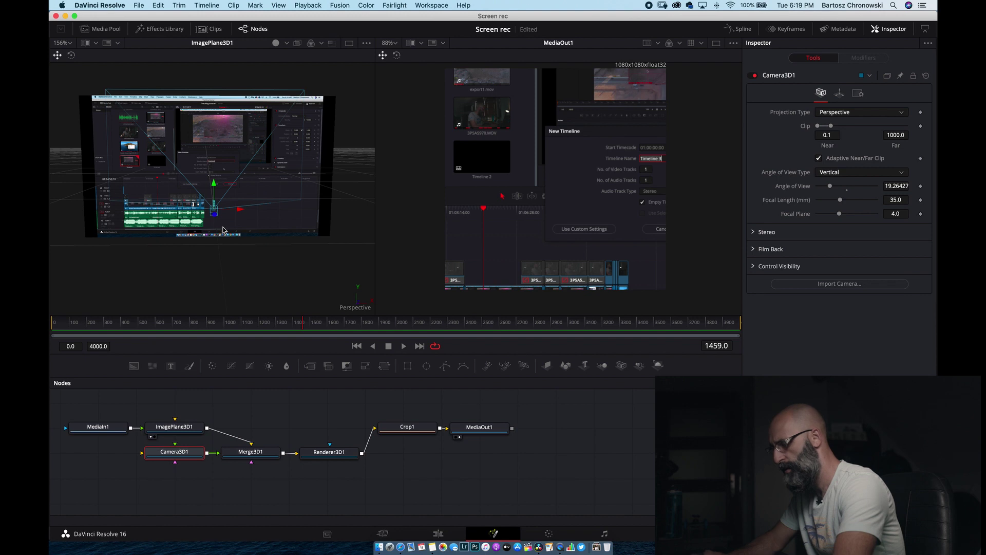
{"action": "left_click_drag", "start_coordinate": [222, 230], "coordinate": [223, 230]}
{"action": "scroll", "coordinate": [222, 230], "scroll_direction": "down", "scroll_amount": 10}
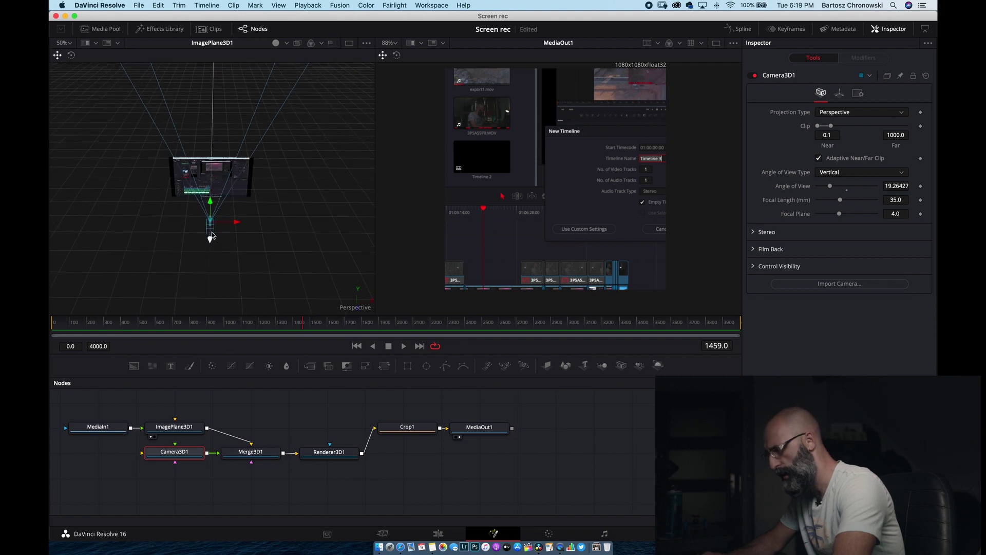
{"action": "left_click_drag", "start_coordinate": [211, 241], "coordinate": [213, 310]}
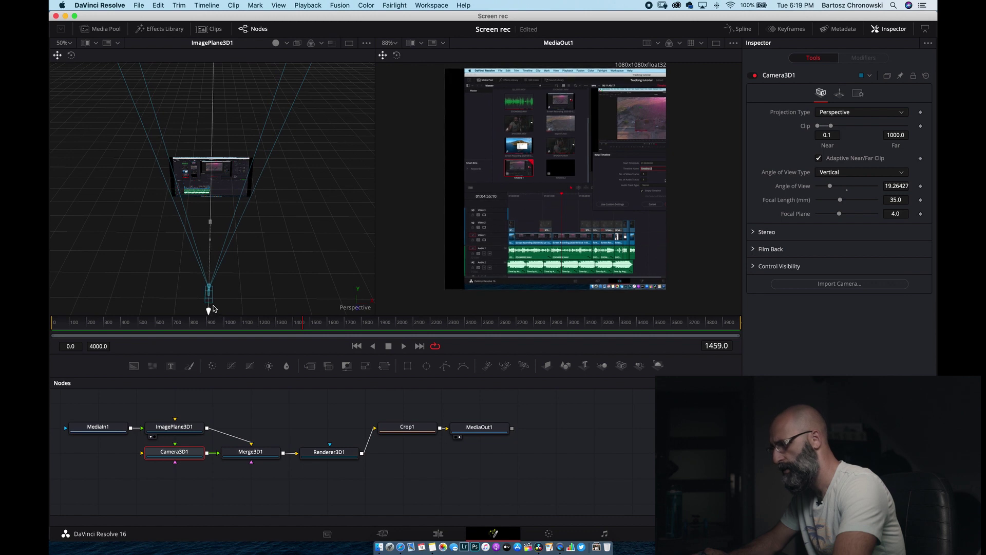
{"action": "left_click", "coordinate": [214, 308]}
{"action": "left_click_drag", "start_coordinate": [233, 290], "coordinate": [260, 289]}
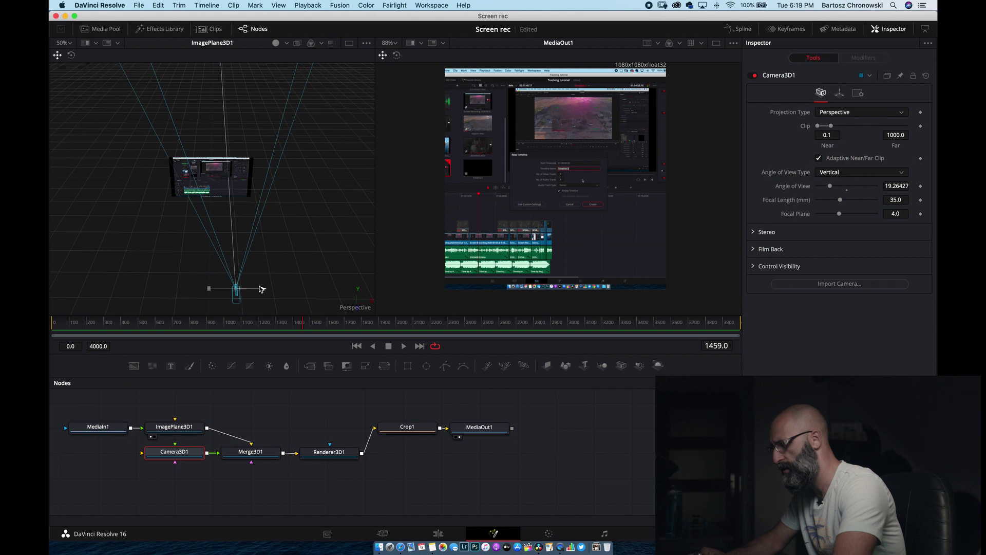
Step: Bring Camera3D1 closer to the image plane, near centre on X and at about 1.16 on Z, and return to frame 0
{"action": "left_click", "coordinate": [56, 324]}
{"action": "mouse_move", "coordinate": [54, 325]}
{"action": "left_mouse_down"}
{"action": "mouse_move", "coordinate": [87, 327]}
{"action": "mouse_move", "coordinate": [57, 327]}
{"action": "left_mouse_up"}
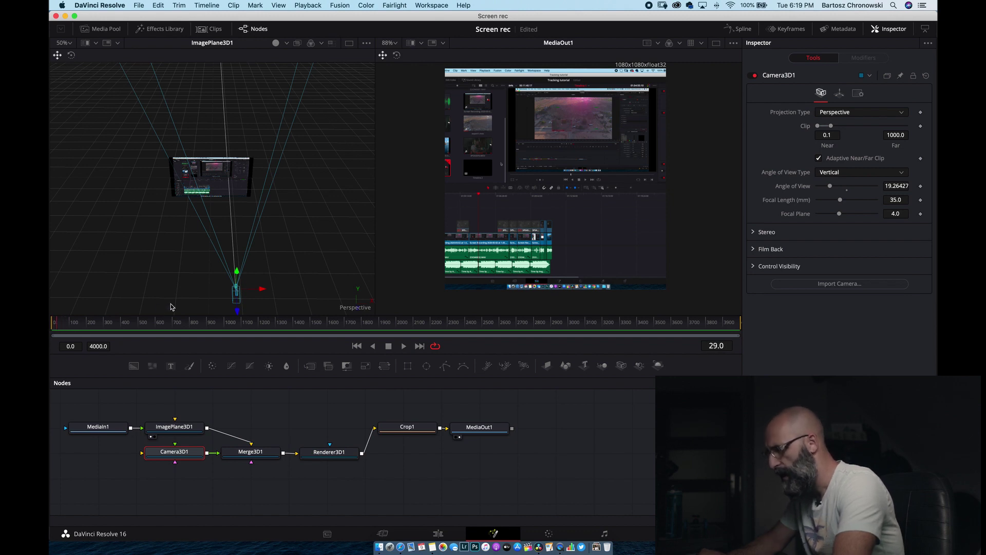
{"action": "left_click_drag", "start_coordinate": [262, 289], "coordinate": [236, 245]}
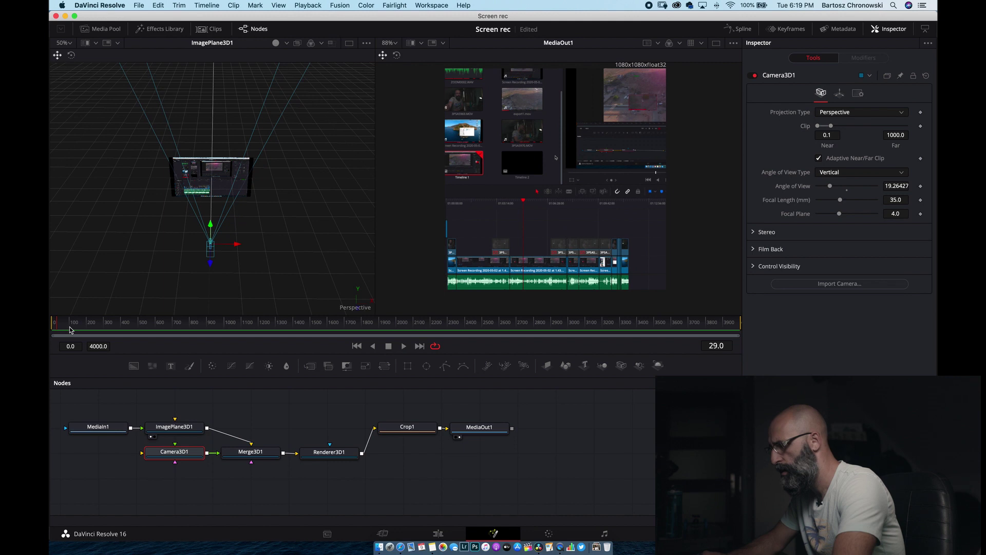
{"action": "left_click_drag", "start_coordinate": [56, 326], "coordinate": [50, 326]}
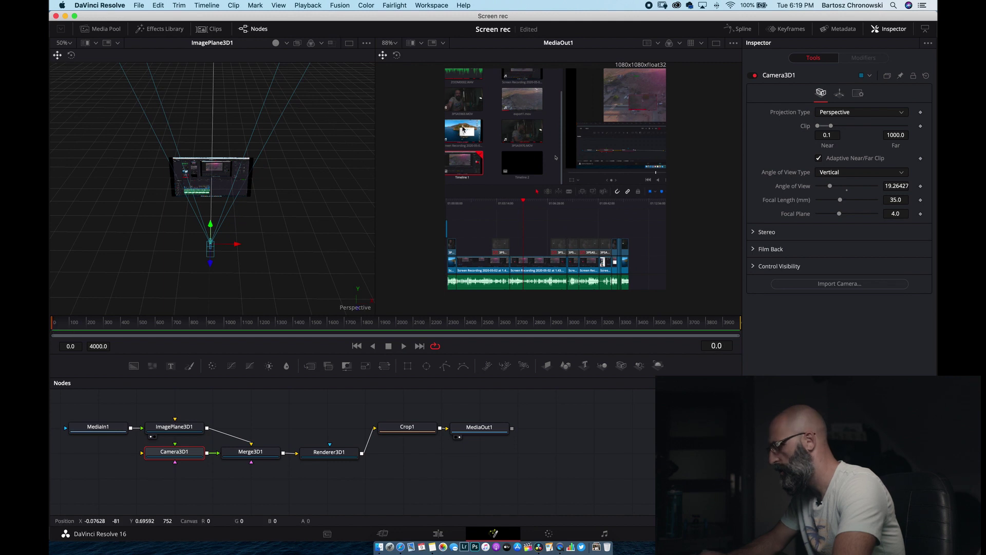
Step: Shift Camera3D1 to about 0.01 on X and rotate it to about 0.8 degrees around its Y axis
{"action": "left_click", "coordinate": [837, 95]}
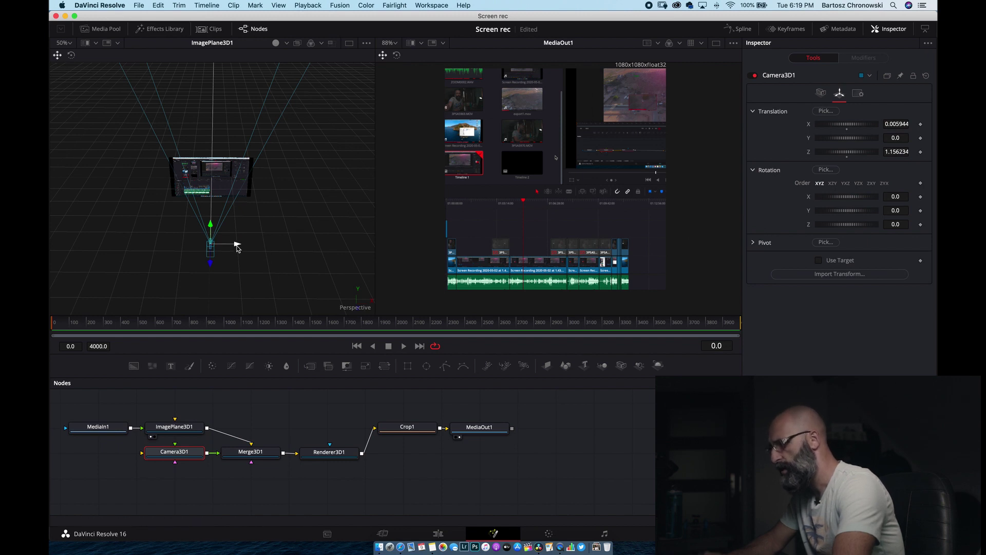
{"action": "left_click_drag", "start_coordinate": [237, 245], "coordinate": [238, 246]}
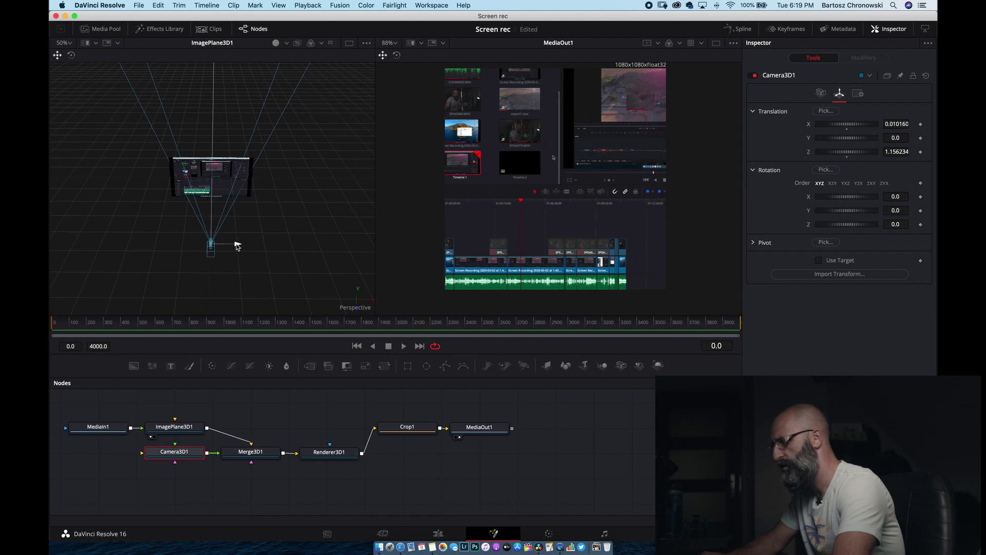
{"action": "left_click", "coordinate": [72, 56]}
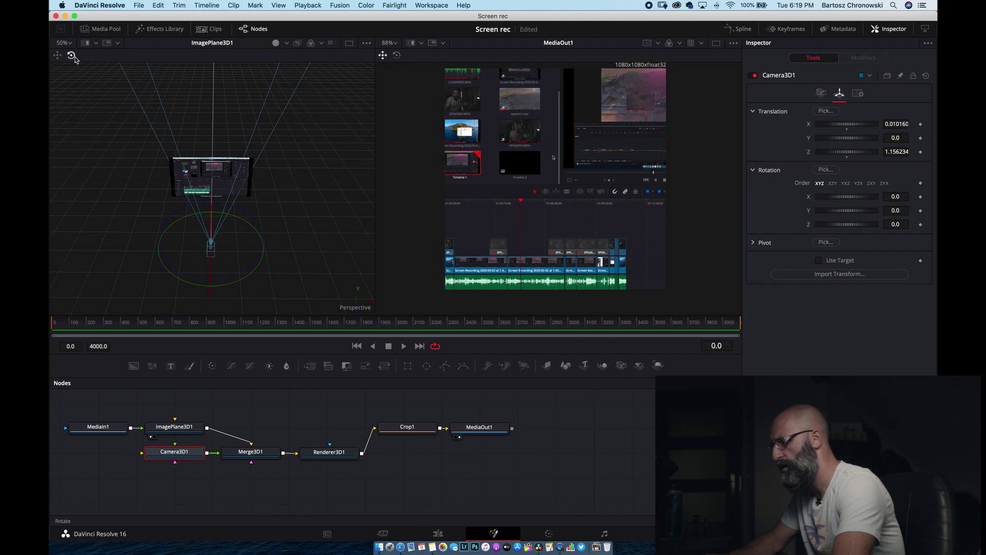
{"action": "left_click_drag", "start_coordinate": [252, 275], "coordinate": [253, 273]}
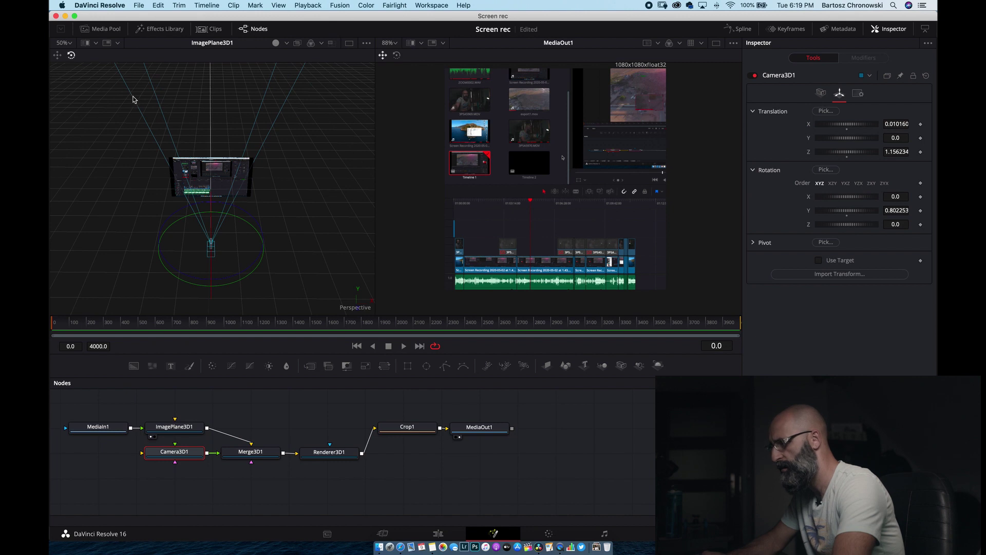
Step: Enable Use Target for Camera3D1 and move the camera to about 0.002 on X
{"action": "left_click", "coordinate": [57, 55]}
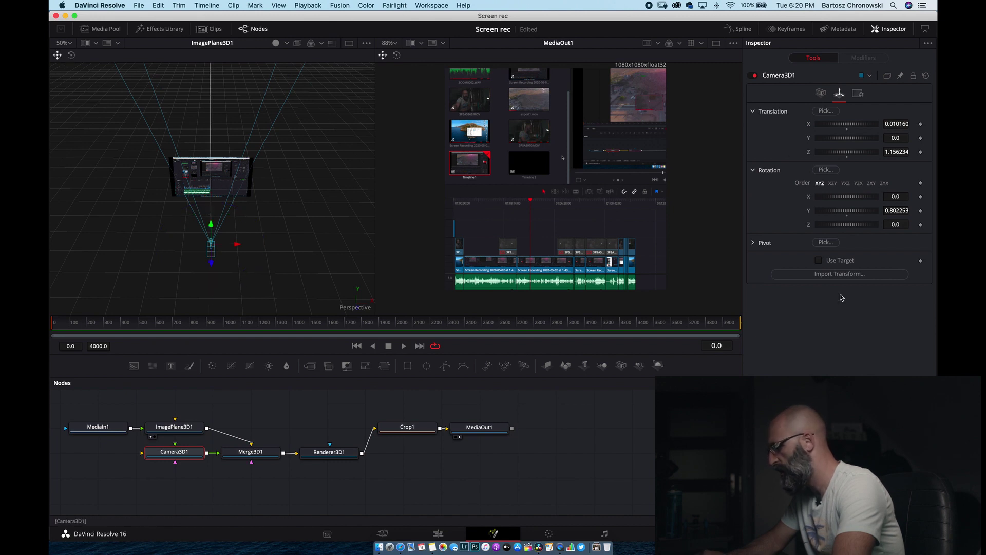
{"action": "left_click", "coordinate": [819, 261]}
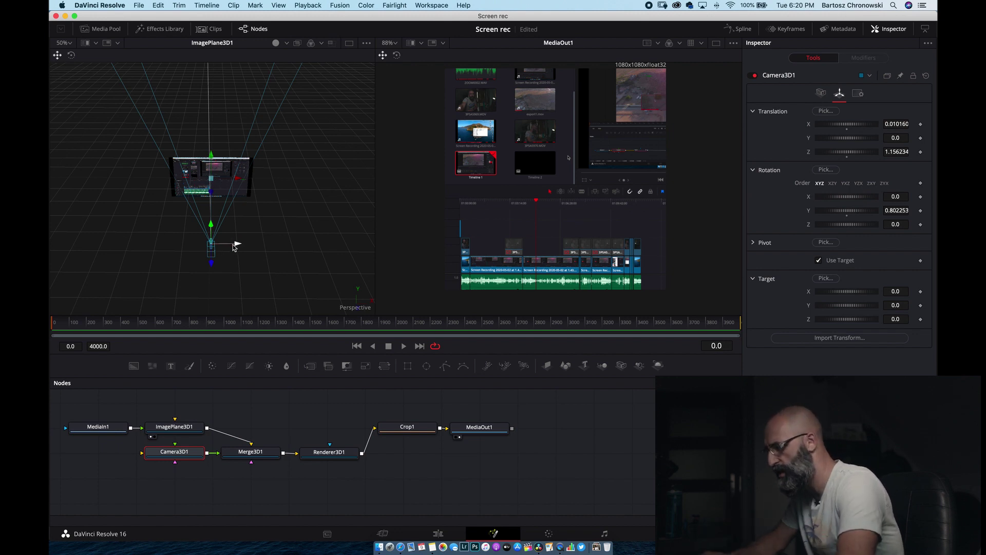
{"action": "mouse_move", "coordinate": [238, 246]}
{"action": "left_mouse_down"}
{"action": "mouse_move", "coordinate": [250, 244]}
{"action": "mouse_move", "coordinate": [205, 244]}
{"action": "mouse_move", "coordinate": [271, 233]}
{"action": "mouse_move", "coordinate": [217, 244]}
{"action": "mouse_move", "coordinate": [234, 244]}
{"action": "left_mouse_up"}
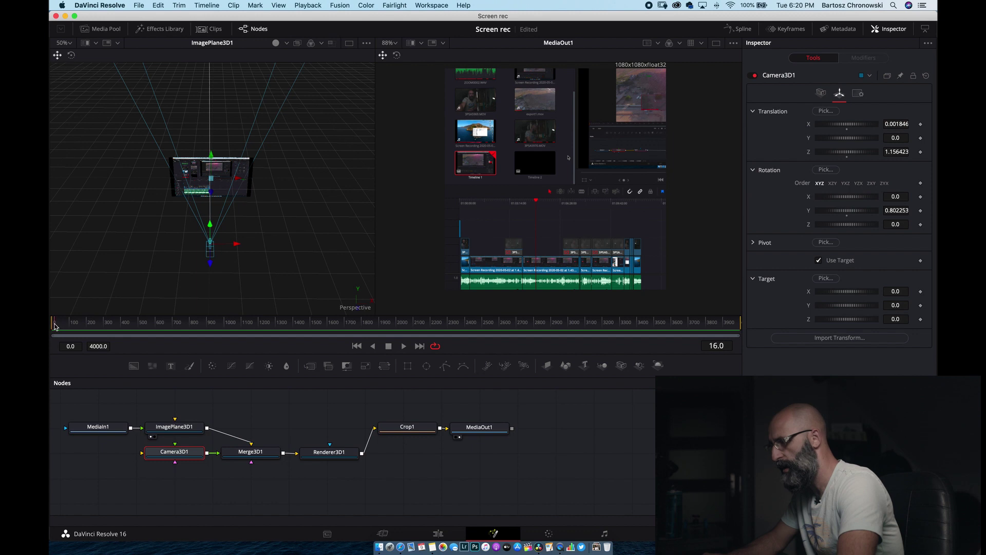
Step: Scrub through the recording to find the first action around frame 1010, and save the project
{"action": "left_click_drag", "start_coordinate": [55, 326], "coordinate": [252, 327]}
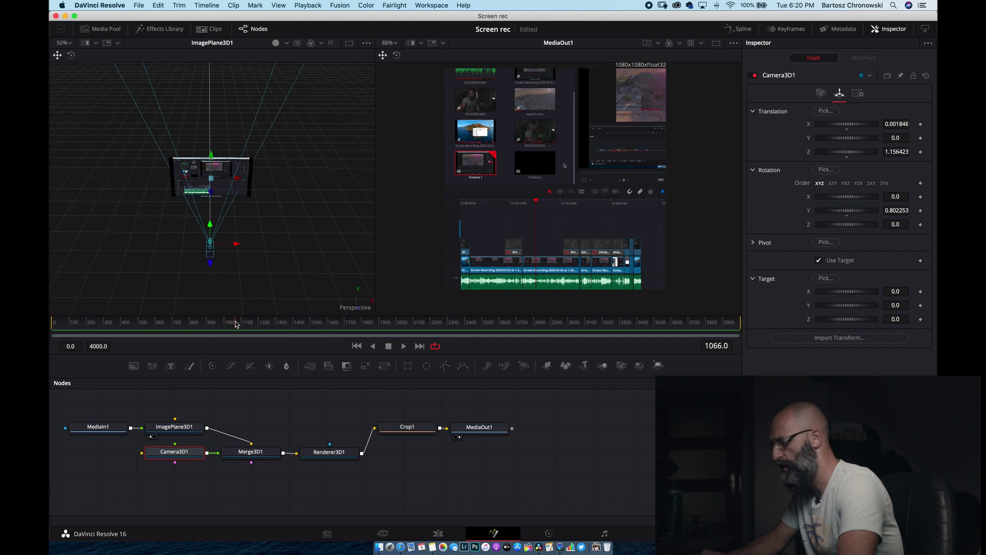
{"action": "left_click", "coordinate": [220, 324]}
{"action": "left_click", "coordinate": [230, 323]}
{"action": "left_click", "coordinate": [229, 324]}
{"action": "left_click", "coordinate": [241, 324]}
{"action": "left_click", "coordinate": [227, 323]}
{"action": "key", "text": "super+s"}
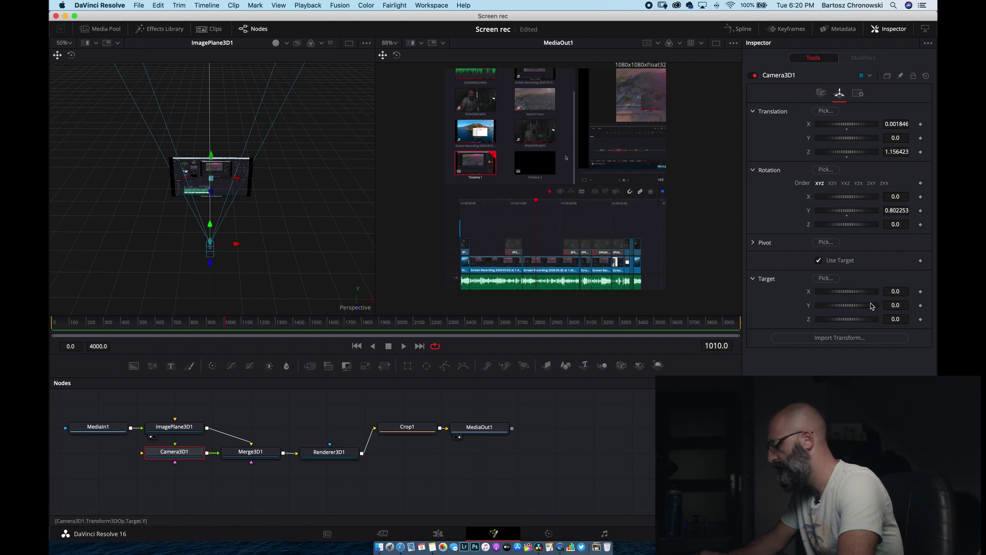
Step: At frame 0, add keyframes for Camera3D1's X, Y and Z translation and its X, Y and Z target
{"action": "left_click", "coordinate": [54, 323]}
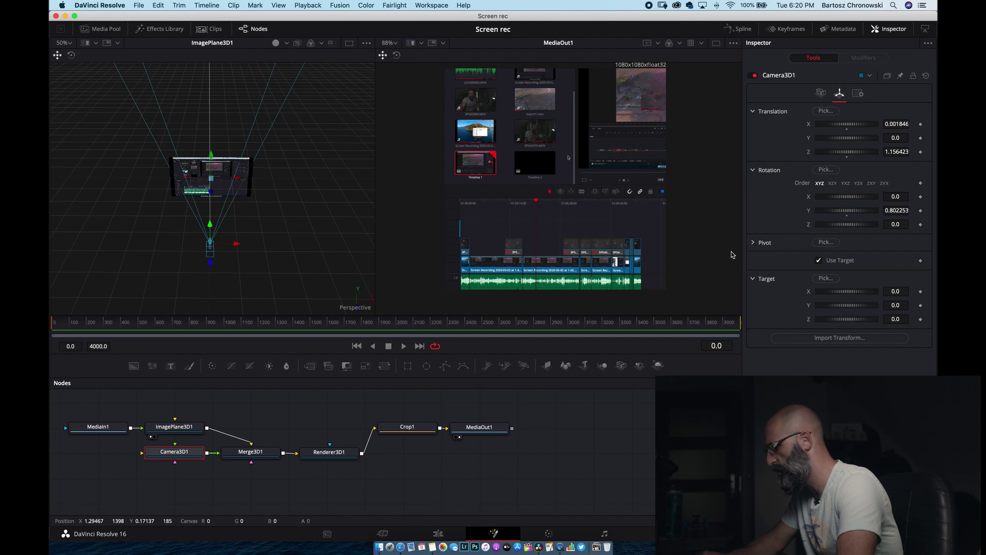
{"action": "left_click", "coordinate": [920, 125]}
{"action": "left_click", "coordinate": [921, 138]}
{"action": "left_click", "coordinate": [920, 152]}
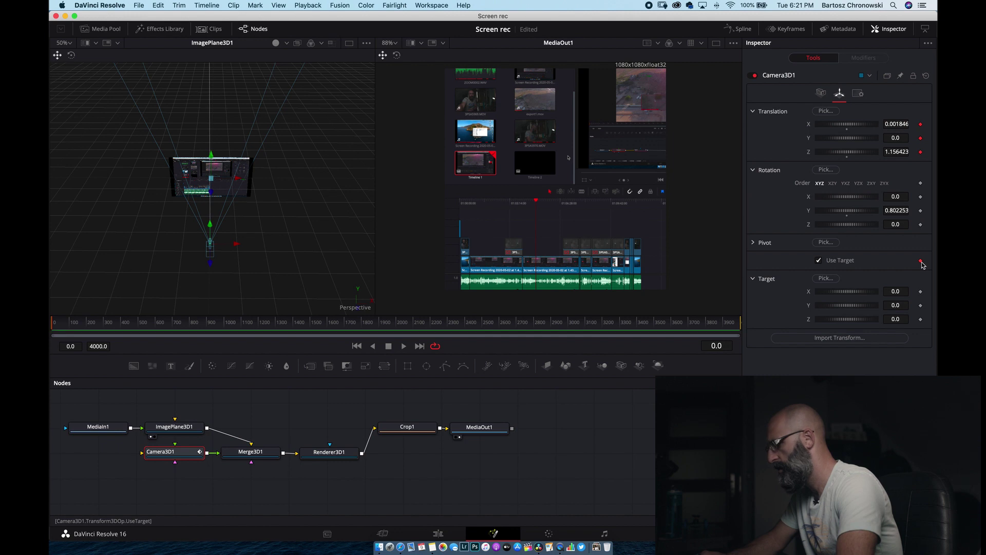
{"action": "left_click", "coordinate": [921, 292]}
{"action": "left_click", "coordinate": [921, 305]}
{"action": "left_click", "coordinate": [921, 320]}
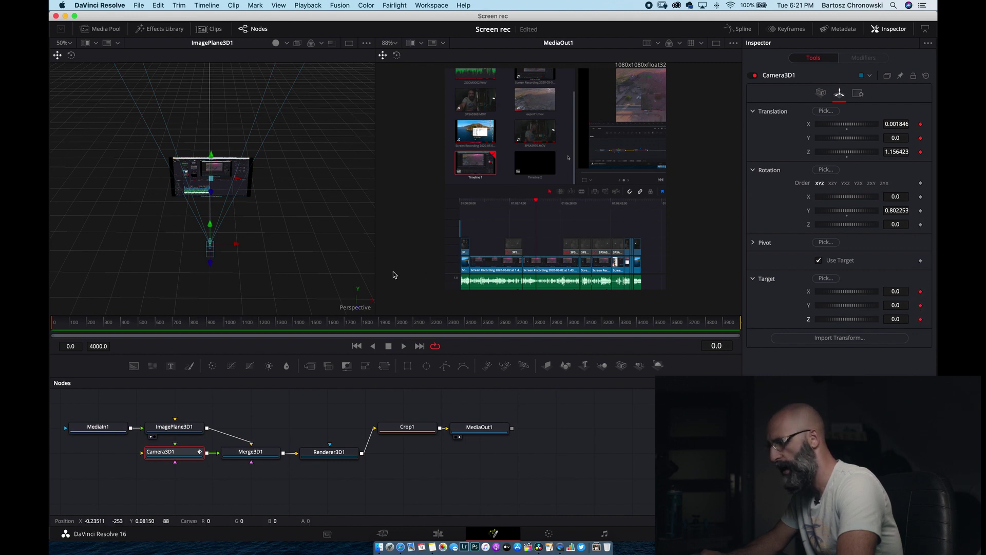
Step: Scrub to frame 1080, just before the context menu opens in the recording
{"action": "left_click_drag", "start_coordinate": [68, 323], "coordinate": [279, 323]}
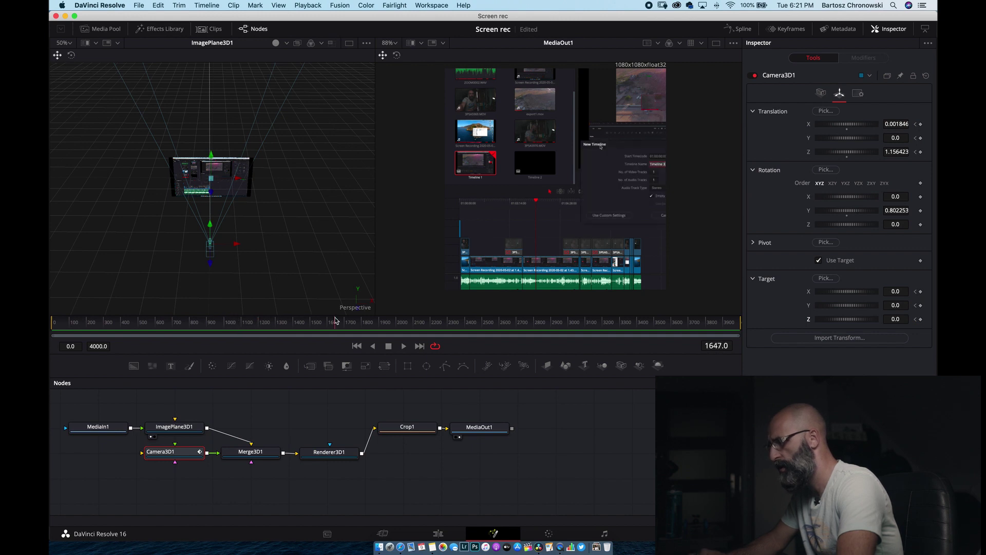
{"action": "left_click_drag", "start_coordinate": [315, 321], "coordinate": [255, 326]}
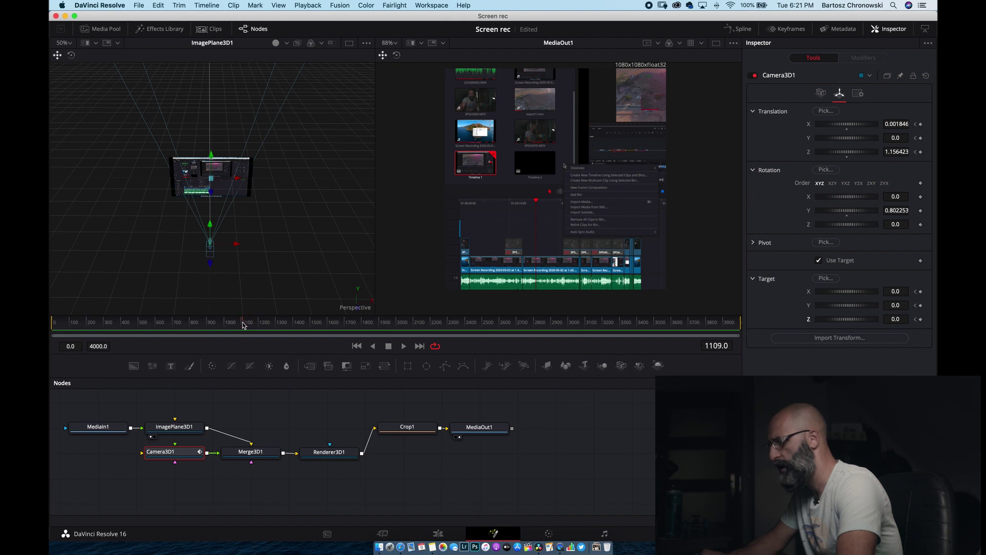
{"action": "left_click_drag", "start_coordinate": [240, 325], "coordinate": [239, 324]}
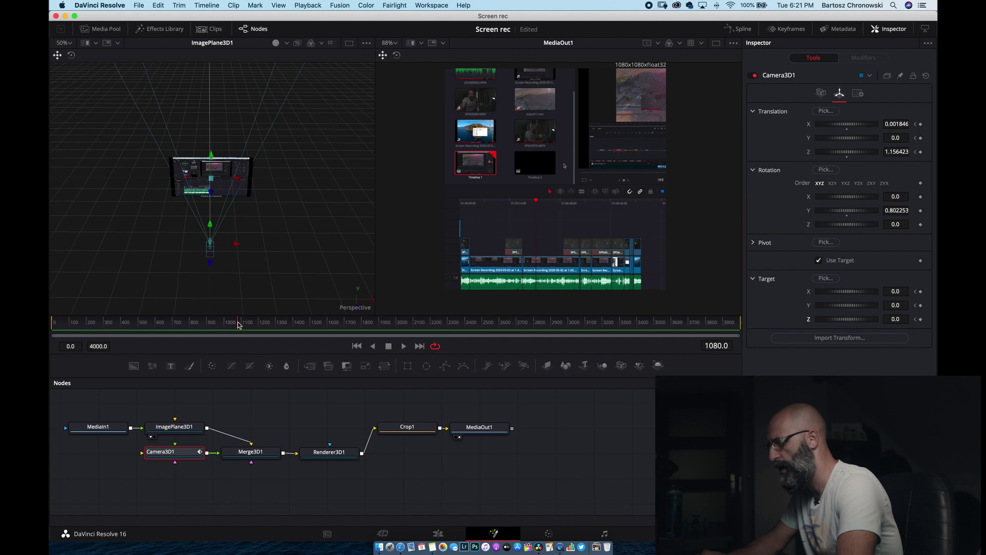
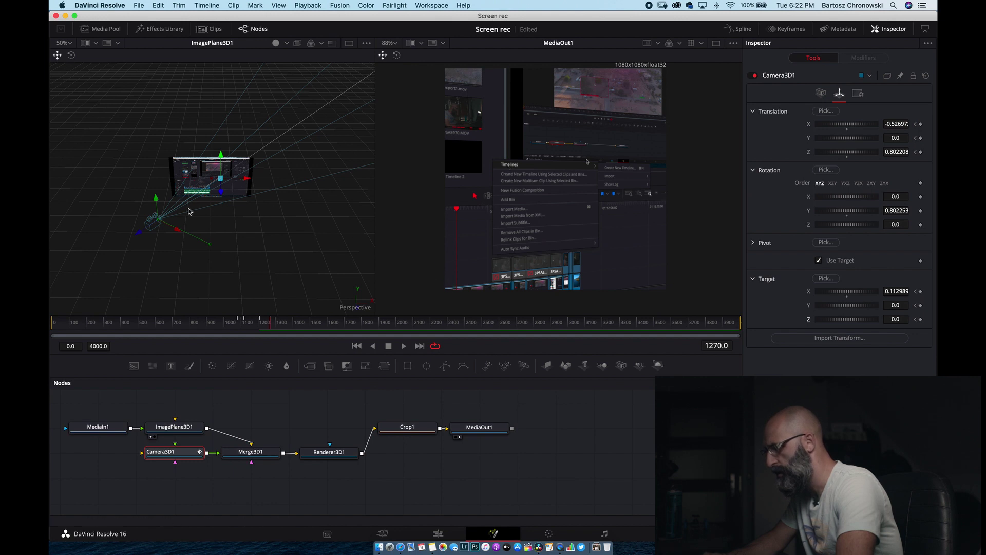
Step: At frame 1270, push Camera3D1 in to about X -0.41 and Z 0.65, and keyframe its Y translation and all target values
{"action": "left_click_drag", "start_coordinate": [140, 233], "coordinate": [153, 226]}
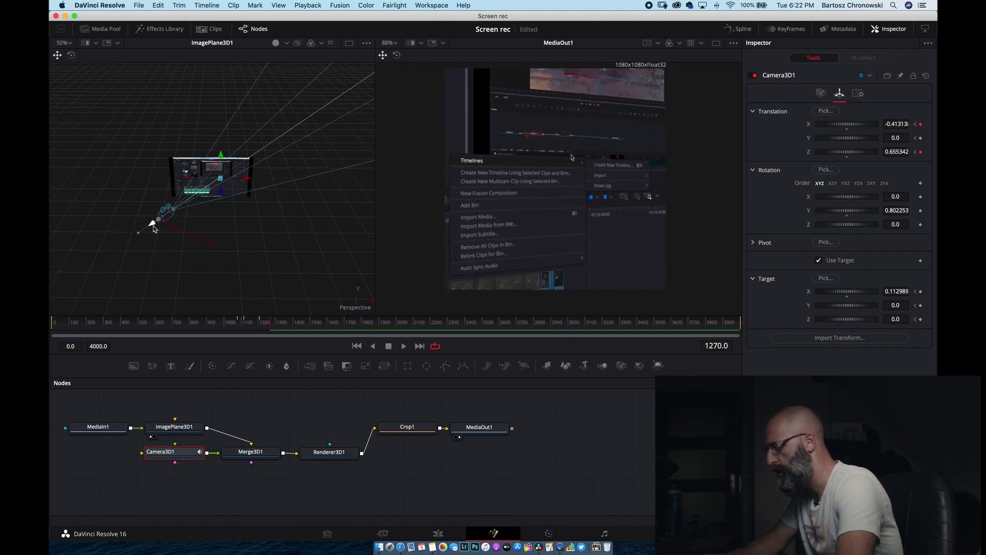
{"action": "left_click", "coordinate": [921, 138]}
{"action": "left_click", "coordinate": [921, 291]}
{"action": "left_click", "coordinate": [921, 305]}
{"action": "left_click", "coordinate": [921, 319]}
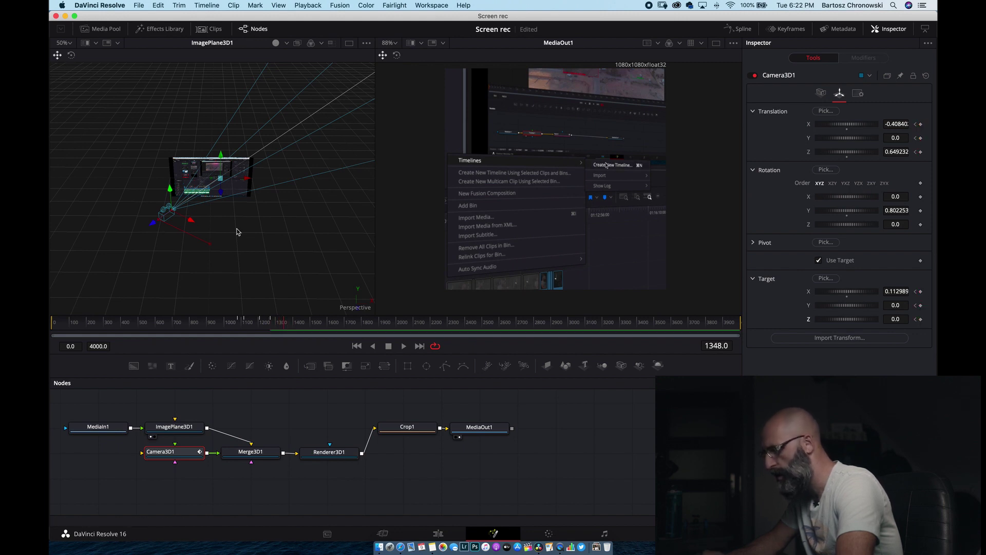
Step: At frame 1348, swing Camera3D1 to about X 0.95, Z 1.2 with target X 0.28, and keyframe the remaining translation and target values
{"action": "left_click_drag", "start_coordinate": [189, 222], "coordinate": [302, 277]}
{"action": "left_click_drag", "start_coordinate": [343, 172], "coordinate": [323, 182]}
{"action": "left_click_drag", "start_coordinate": [287, 257], "coordinate": [335, 218]}
{"action": "left_click_drag", "start_coordinate": [246, 180], "coordinate": [261, 178]}
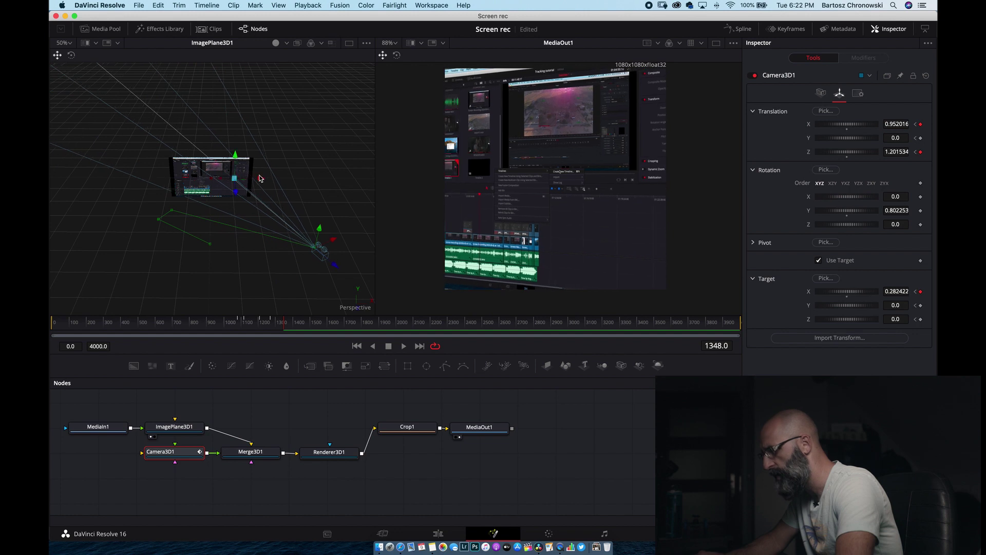
{"action": "left_click", "coordinate": [920, 306]}
{"action": "left_click", "coordinate": [921, 318]}
{"action": "left_click", "coordinate": [920, 138]}
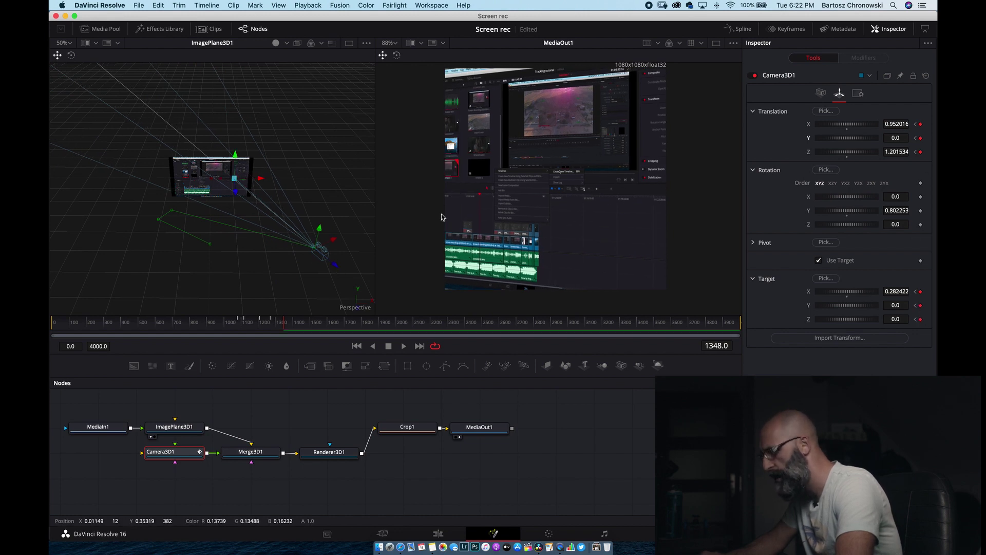
Step: Shortly after frame 1348, push Camera3D1 in to about X 0.62, Z 0.63 with target X 0.12, and keyframe Y translation and target Y and Z
{"action": "left_click_drag", "start_coordinate": [332, 271], "coordinate": [245, 183]}
{"action": "left_click", "coordinate": [920, 138]}
{"action": "left_click", "coordinate": [920, 306]}
{"action": "left_click", "coordinate": [920, 319]}
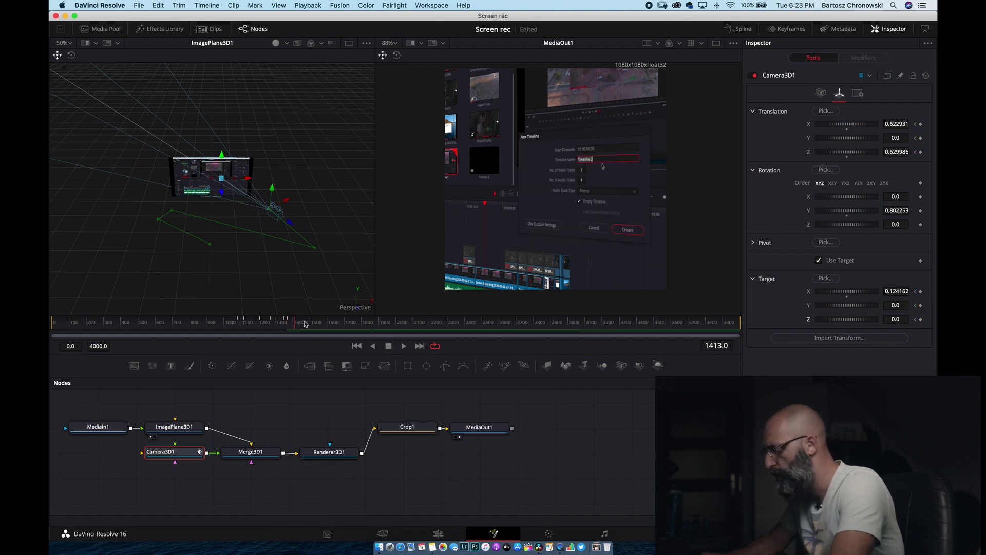
Step: Around frame 1413, keyframe Camera3D1's translation and target, and move the camera in front of the New Timeline dialog at about X 0.13, Z 0.83
{"action": "left_click", "coordinate": [921, 123]}
{"action": "left_click", "coordinate": [921, 138]}
{"action": "left_click", "coordinate": [920, 152]}
{"action": "left_click", "coordinate": [920, 291]}
{"action": "left_click", "coordinate": [921, 305]}
{"action": "left_click", "coordinate": [921, 319]}
{"action": "left_click_drag", "start_coordinate": [287, 205], "coordinate": [223, 242]}
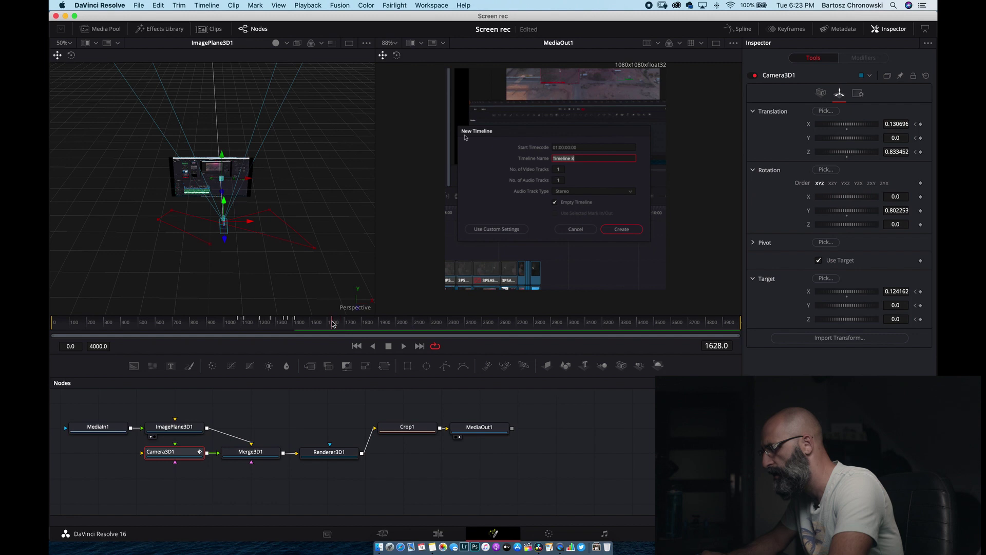
Step: Keyframe Camera3D1's translation and target, and set a low dialog close-up at frame 1590: about X 0.02, Y -0.16, Z 0.49, target X near 0
{"action": "left_click", "coordinate": [920, 124]}
{"action": "left_click", "coordinate": [920, 138]}
{"action": "left_click", "coordinate": [920, 151]}
{"action": "left_click", "coordinate": [921, 291]}
{"action": "left_click", "coordinate": [921, 306]}
{"action": "left_click", "coordinate": [920, 319]}
{"action": "left_click_drag", "start_coordinate": [250, 182], "coordinate": [213, 203]}
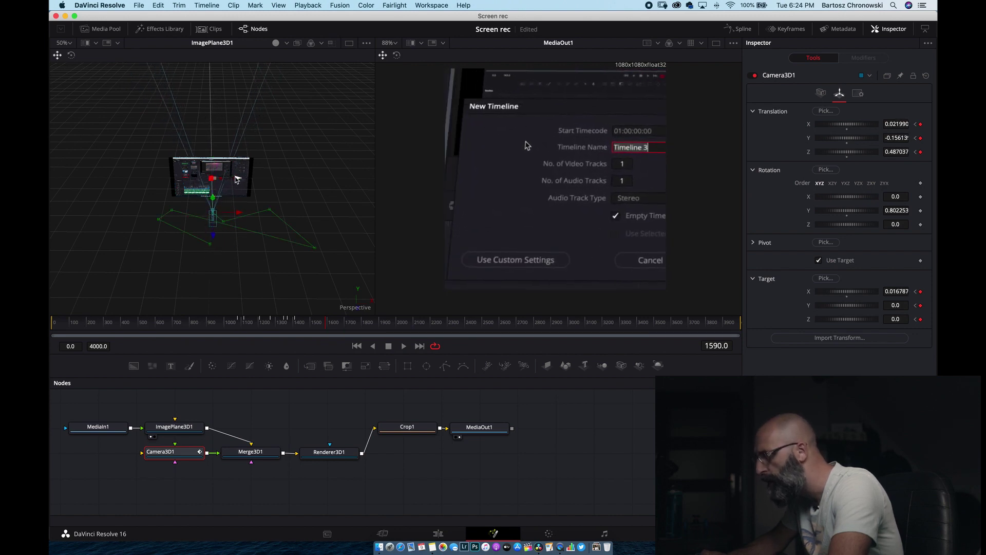
Step: At frame 1725, keyframe all Camera3D1 translation and target values to hold the close-up
{"action": "left_click", "coordinate": [331, 325]}
{"action": "left_click_drag", "start_coordinate": [330, 325], "coordinate": [359, 325]}
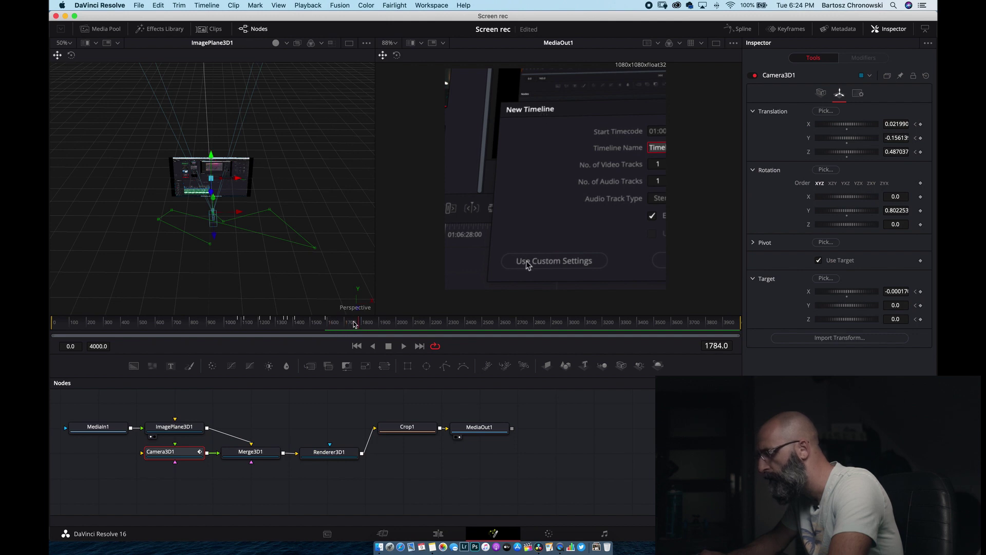
{"action": "left_click", "coordinate": [920, 292]}
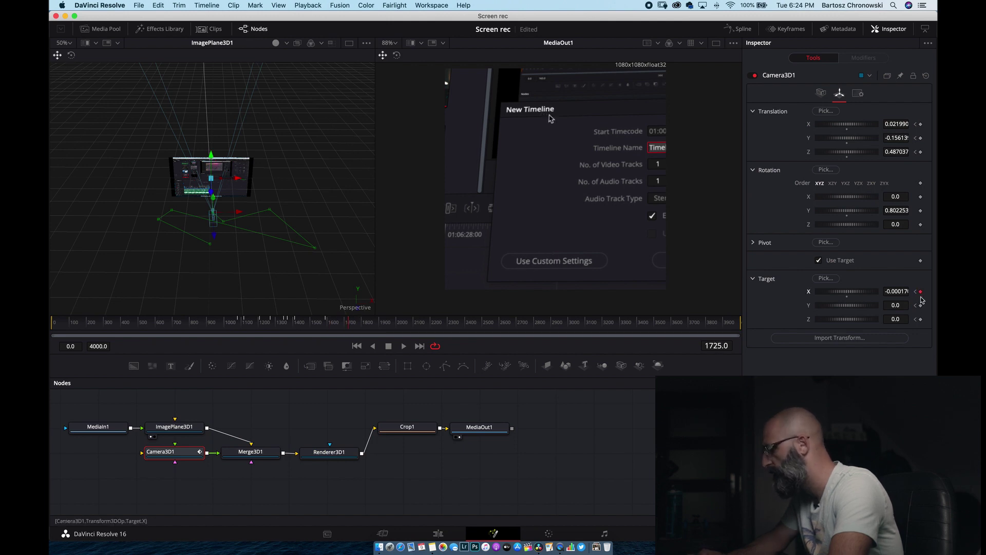
{"action": "left_click", "coordinate": [920, 137]}
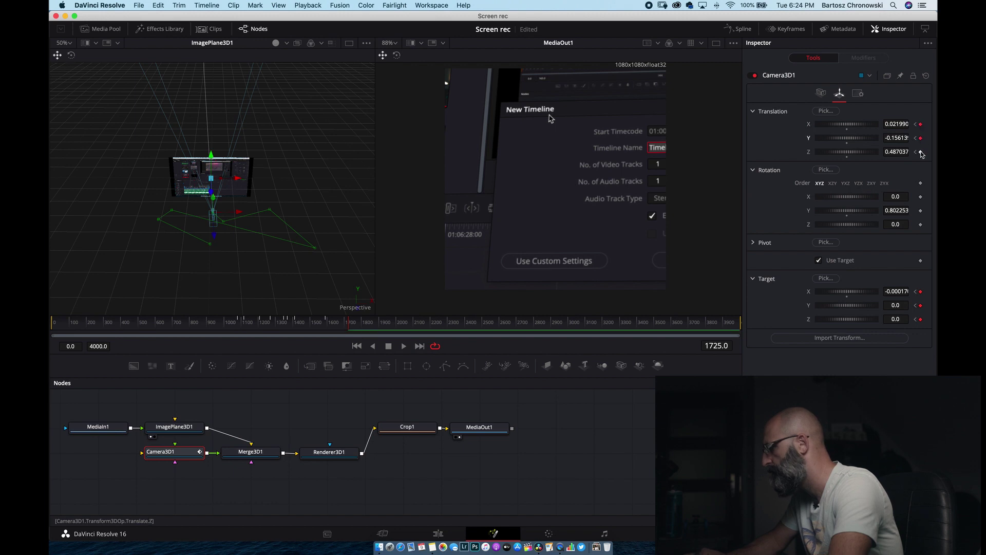
{"action": "left_click", "coordinate": [920, 151]}
Step: At frame 1760, lower Camera3D1's target to about Y -0.10 and move the camera sideways to about X 0.37, Y -0.16, Z 0.47
{"action": "left_click_drag", "start_coordinate": [353, 322], "coordinate": [358, 322]}
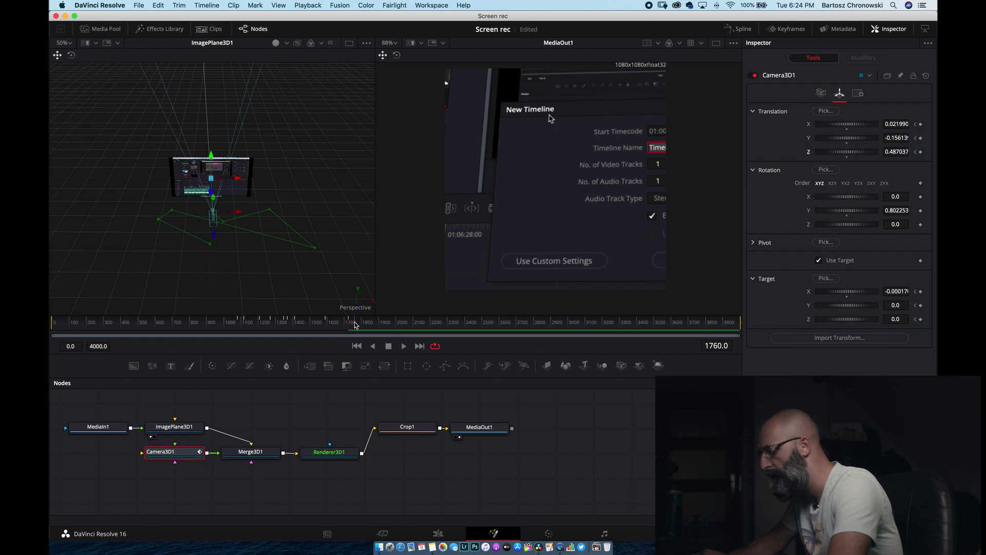
{"action": "left_click_drag", "start_coordinate": [212, 158], "coordinate": [212, 165]}
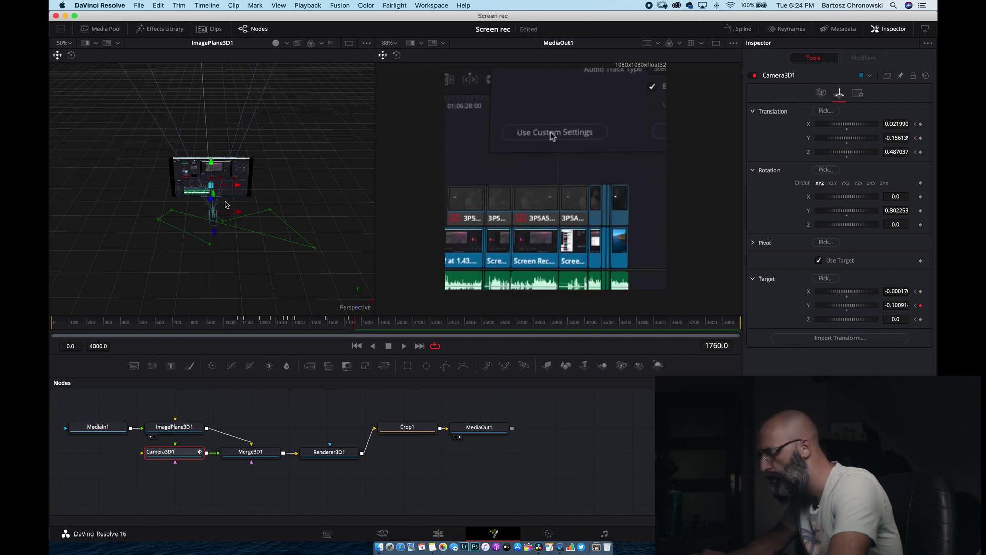
{"action": "left_click_drag", "start_coordinate": [238, 211], "coordinate": [269, 207]}
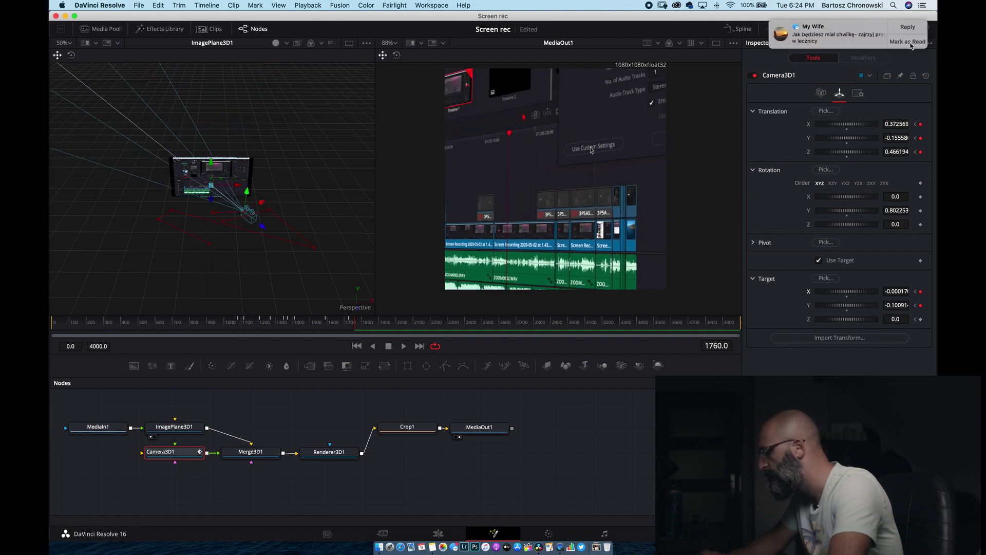
{"action": "left_click", "coordinate": [910, 42]}
Step: At frame 1983, pull Camera3D1 back to about X 0.49, Y -0.19, Z 0.72, with its target at about X 0.17, Y -0.02
{"action": "left_click_drag", "start_coordinate": [372, 323], "coordinate": [394, 327]}
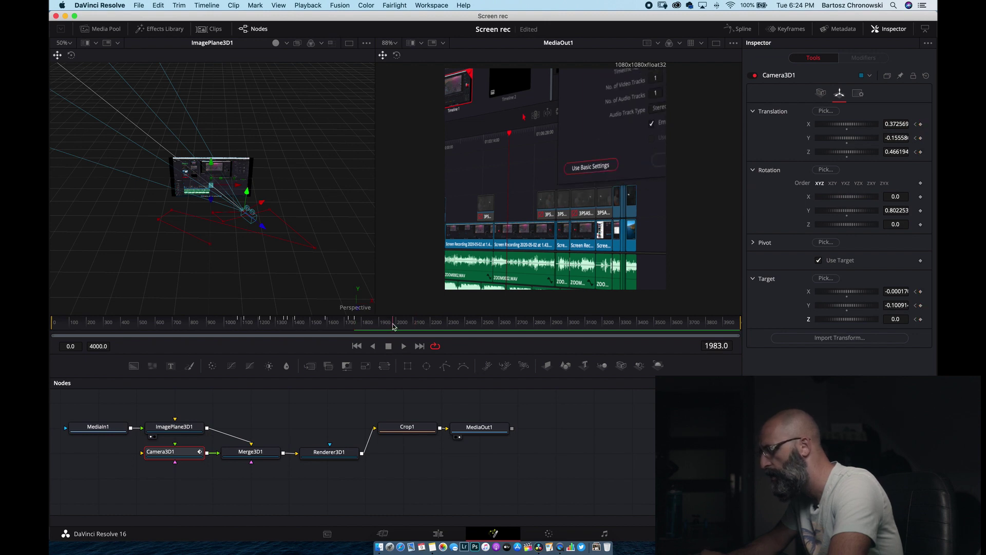
{"action": "left_click_drag", "start_coordinate": [235, 184], "coordinate": [268, 242]}
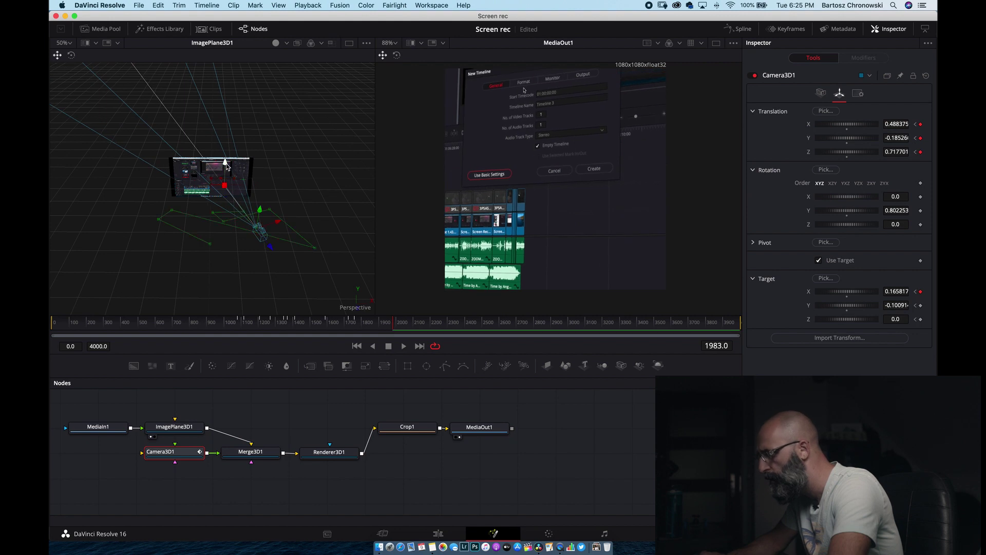
{"action": "left_click_drag", "start_coordinate": [227, 166], "coordinate": [226, 160]}
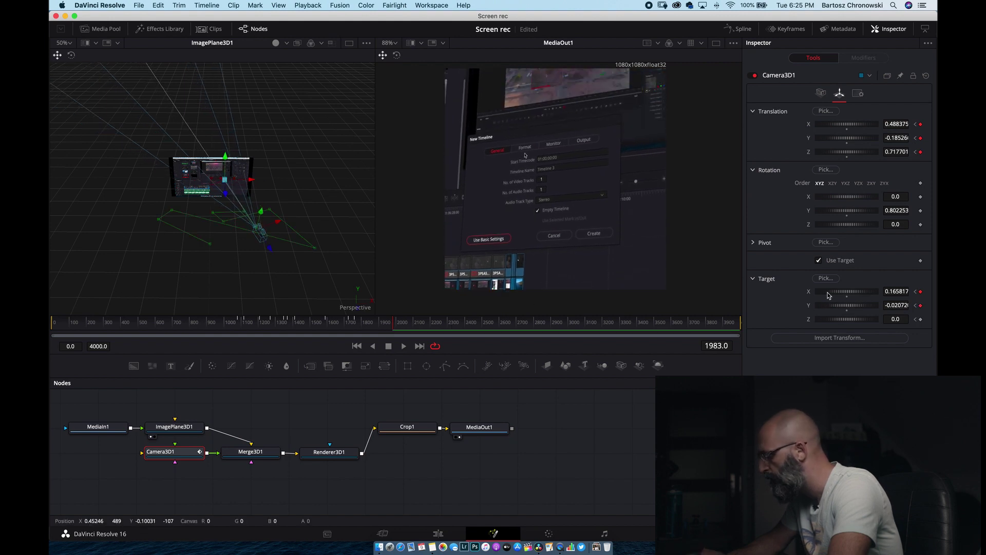
Step: At frame 2762, keyframe all Camera3D1 translation and target values to hold the angled view of the New Timeline dialog
{"action": "left_click", "coordinate": [423, 323]}
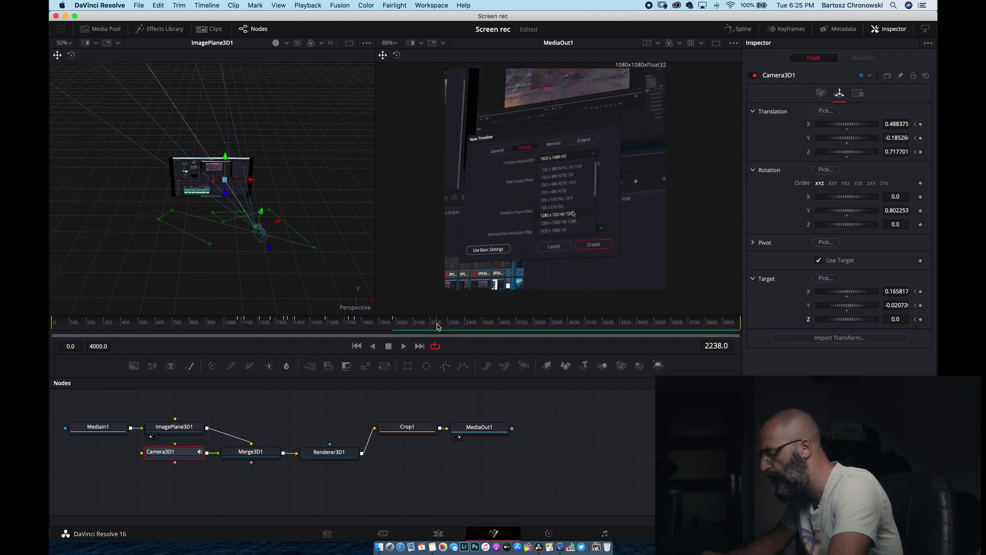
{"action": "left_click_drag", "start_coordinate": [451, 326], "coordinate": [541, 323]}
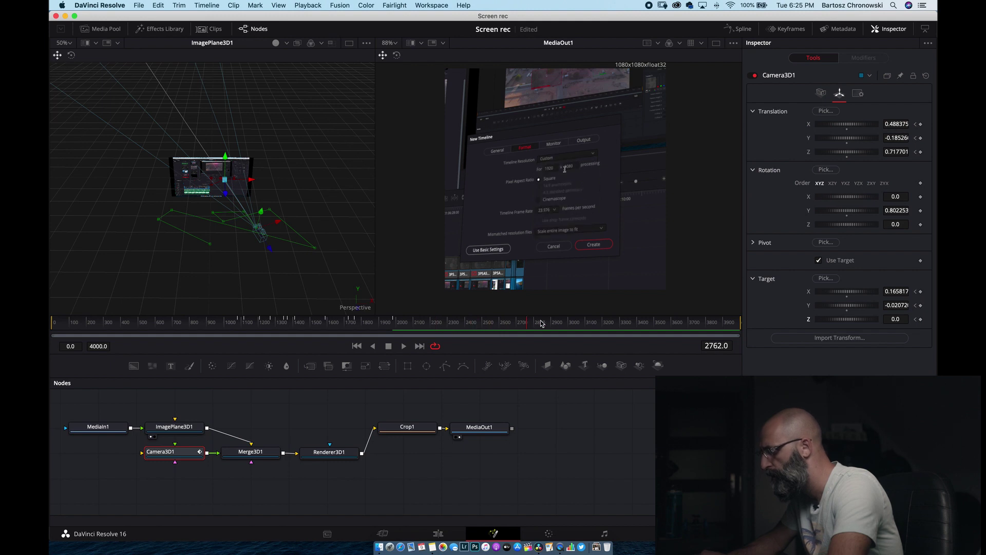
{"action": "left_click", "coordinate": [921, 123]}
{"action": "left_click", "coordinate": [920, 137]}
{"action": "left_click", "coordinate": [920, 151]}
{"action": "left_click", "coordinate": [920, 291]}
{"action": "left_click", "coordinate": [920, 305]}
{"action": "left_click", "coordinate": [921, 319]}
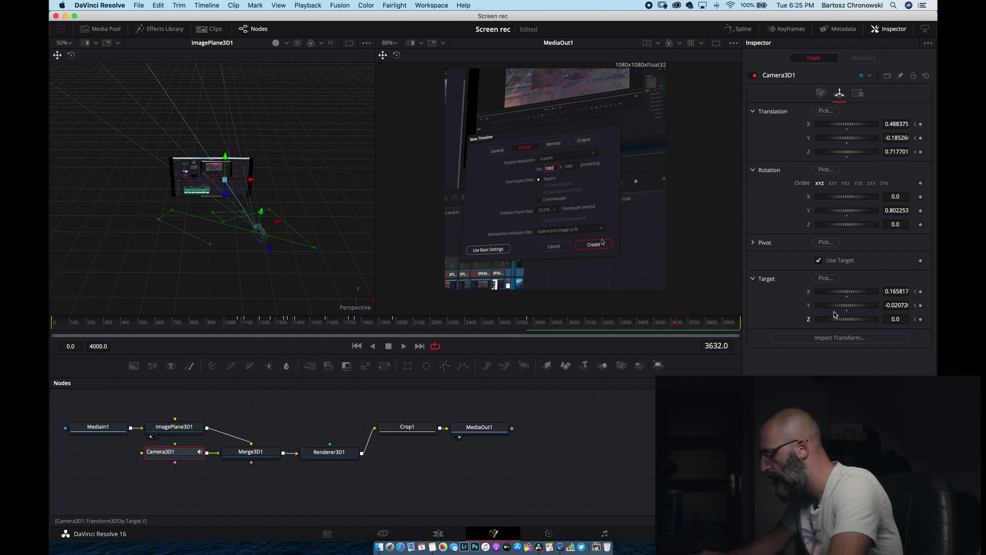
Step: At frame 3632, keyframe Camera3D1's target and move the camera to about X 0.03, Z 0.93; keyframe translation and target again at frame 3702
{"action": "left_click", "coordinate": [920, 291]}
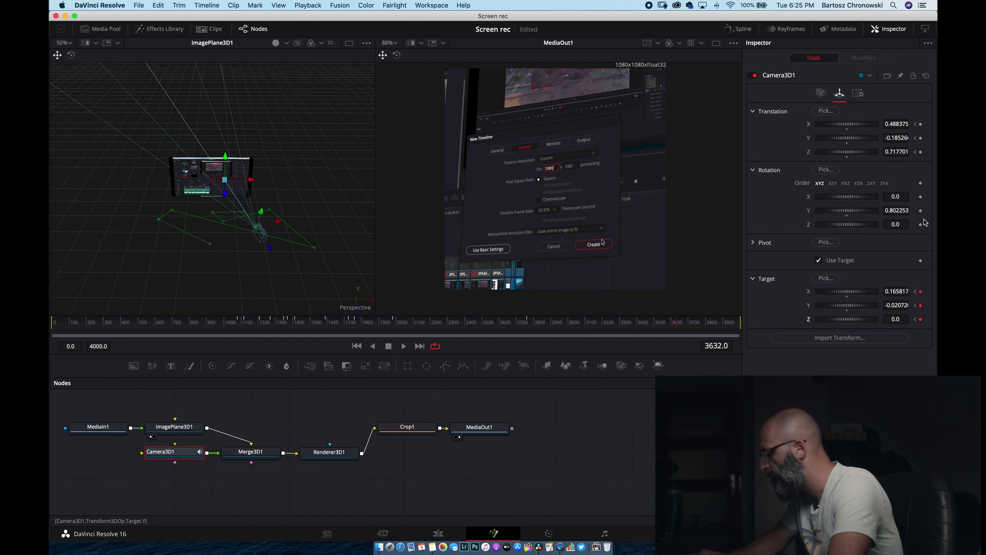
{"action": "left_click_drag", "start_coordinate": [276, 225], "coordinate": [231, 223]}
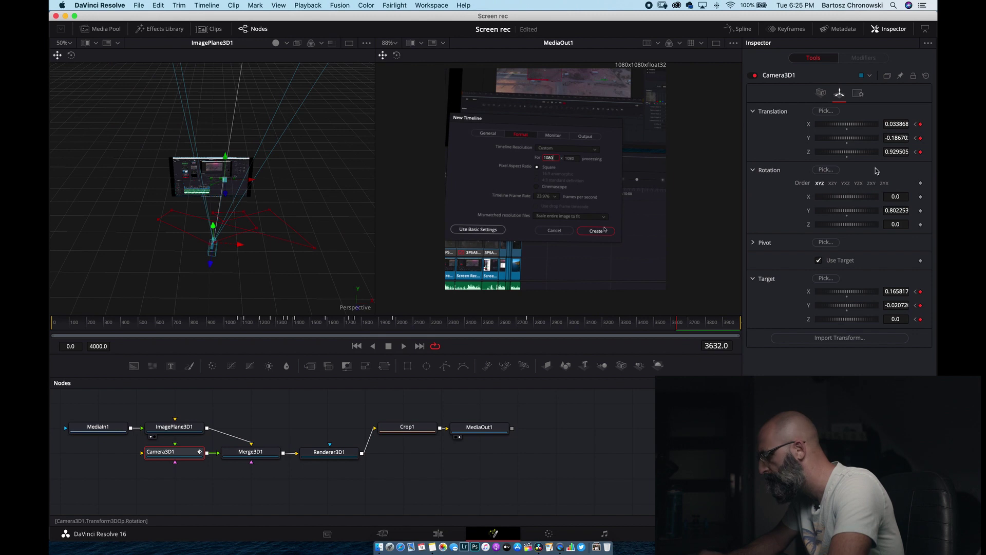
{"action": "left_click_drag", "start_coordinate": [685, 324], "coordinate": [695, 325]}
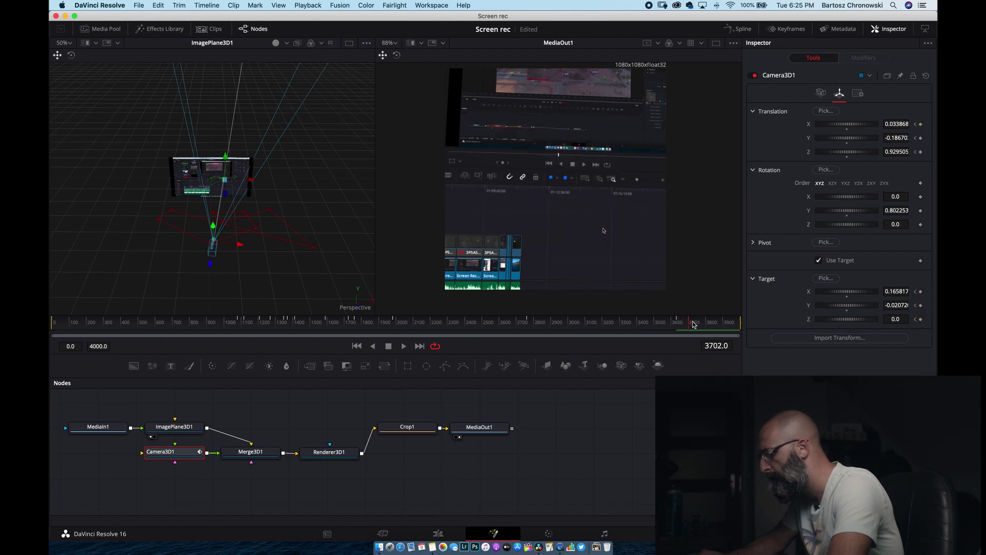
{"action": "left_click", "coordinate": [921, 319]}
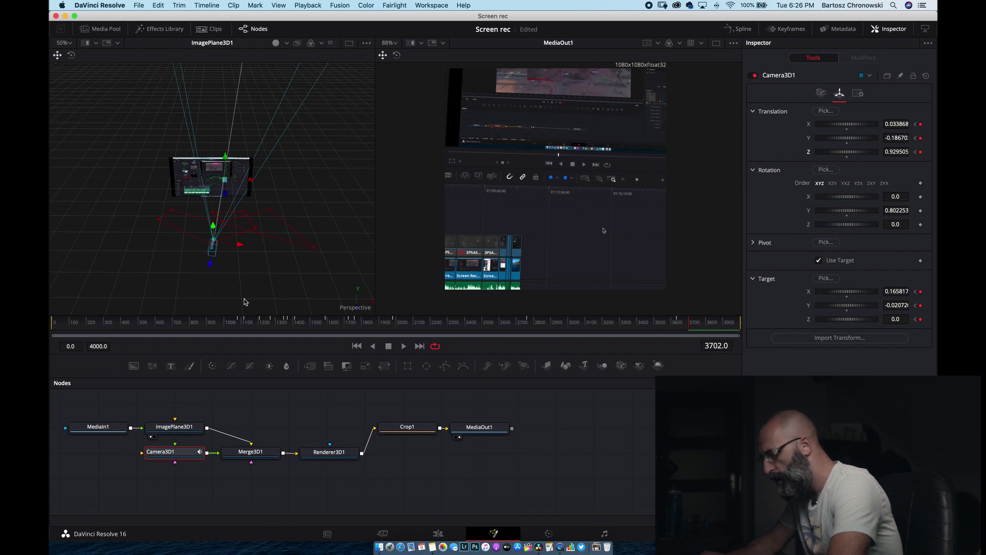
Step: Go to the Deliver page, add the timeline to the render queue with the file name test1, and start the render
{"action": "left_click", "coordinate": [319, 454]}
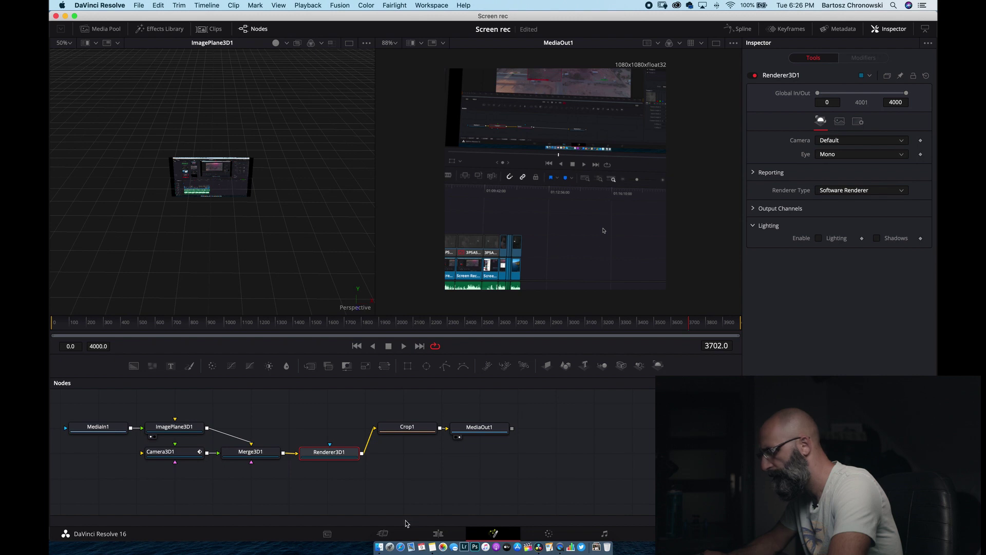
{"action": "left_click", "coordinate": [438, 533]}
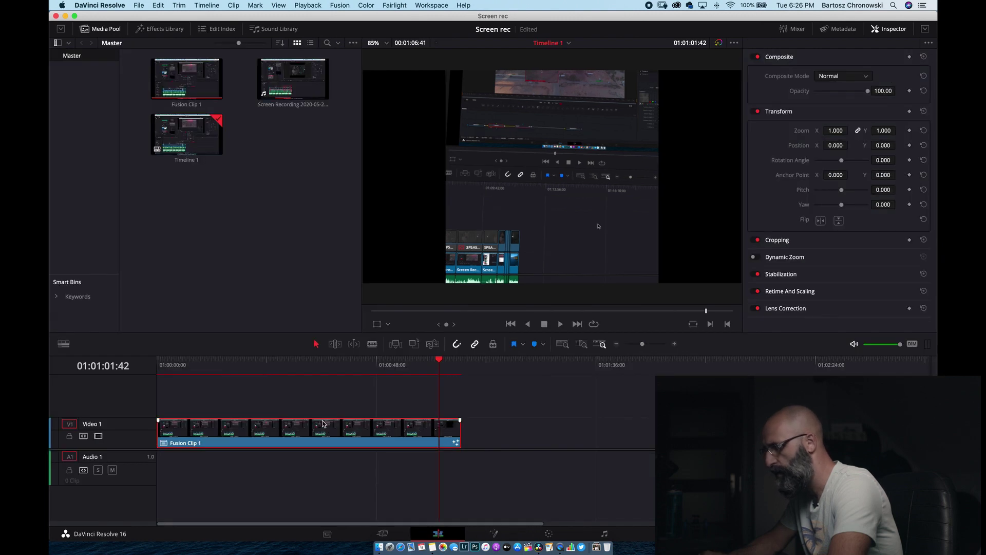
{"action": "left_click", "coordinate": [660, 533]}
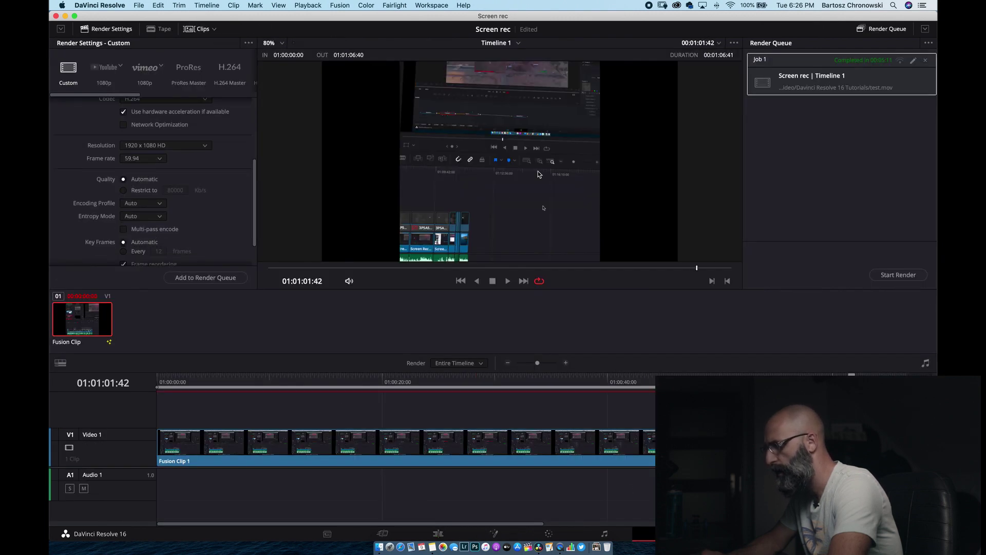
{"action": "scroll", "coordinate": [161, 133], "scroll_direction": "up", "scroll_amount": 5}
{"action": "left_click", "coordinate": [120, 106]}
{"action": "type", "text": "1"}
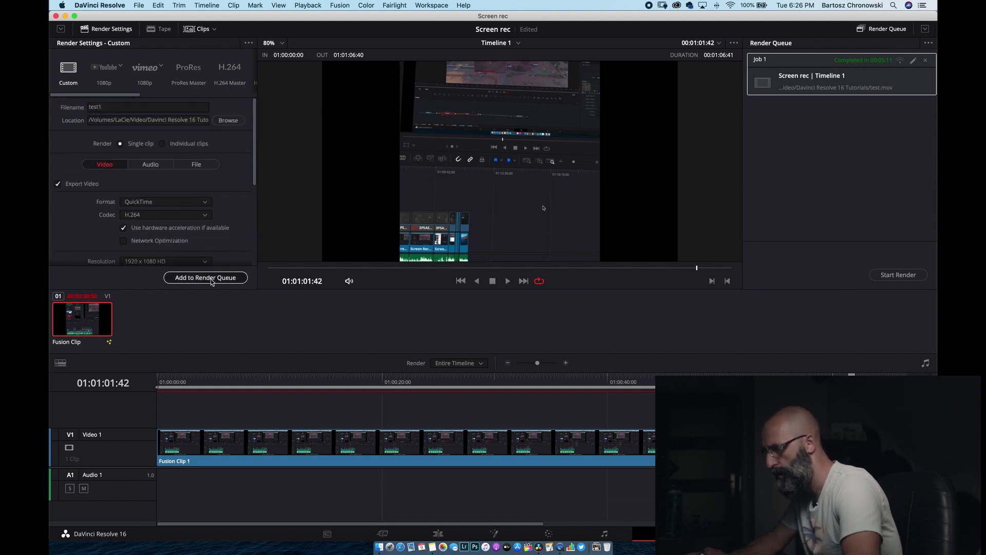
{"action": "left_click", "coordinate": [210, 279]}
{"action": "left_click", "coordinate": [898, 275]}
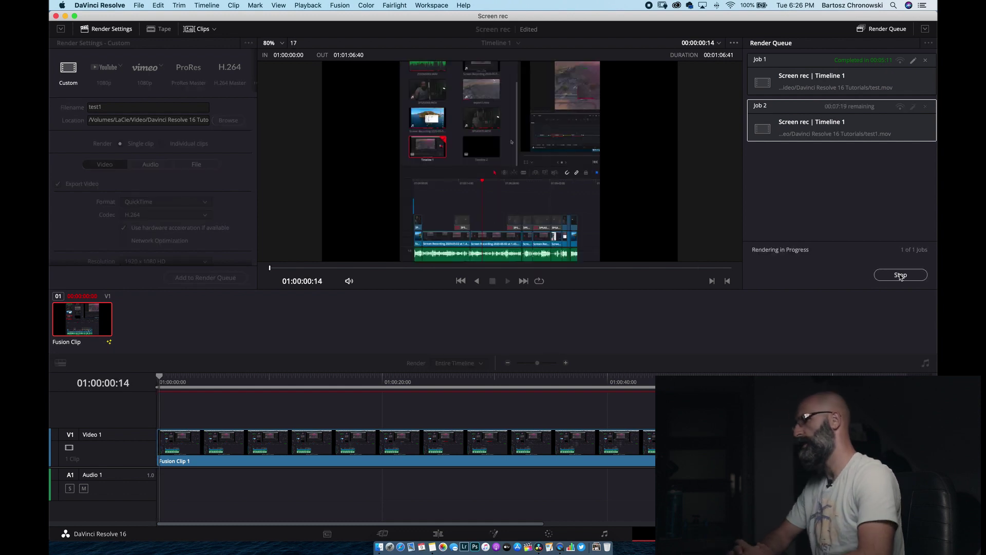